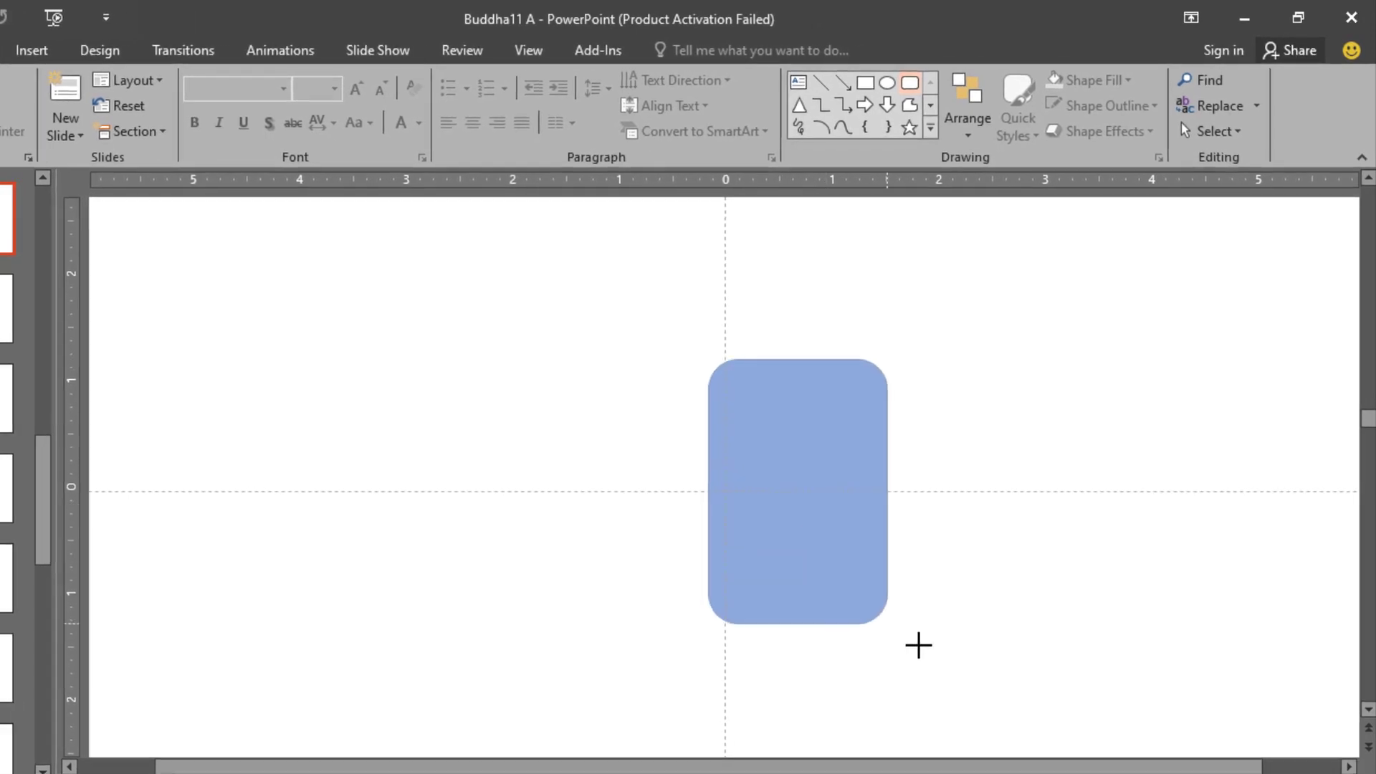
Enlarge the rounded rectangle at the slide's center into a narrow upright block with more strongly rounded corners.
{"action": "left_click_drag", "start_coordinate": [820, 490], "coordinate": [808, 492]}
{"action": "mouse_move", "coordinate": [721, 368]}
{"action": "left_mouse_down"}
{"action": "mouse_move", "coordinate": [741, 396]}
{"action": "mouse_move", "coordinate": [736, 347]}
{"action": "left_mouse_up"}
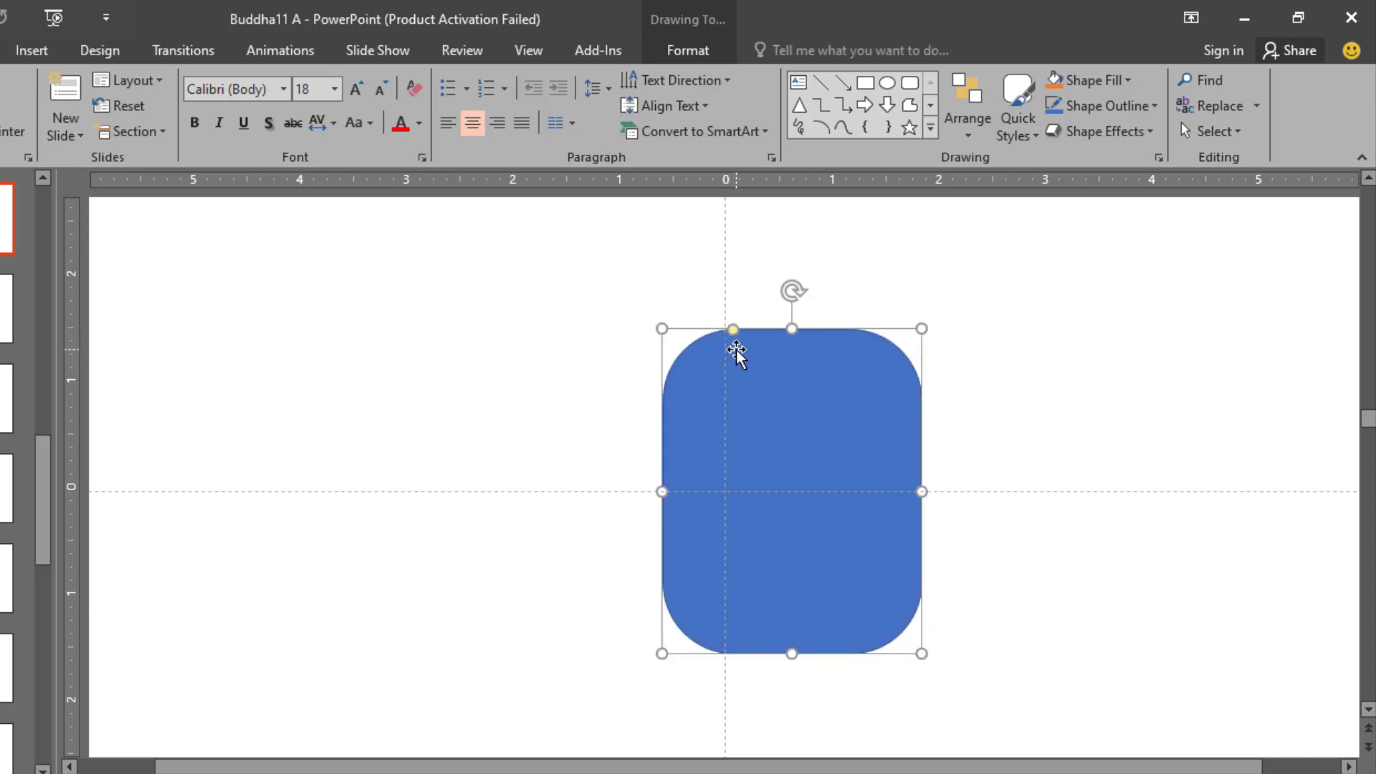
{"action": "left_click_drag", "start_coordinate": [924, 491], "coordinate": [849, 450]}
{"action": "left_click", "coordinate": [835, 228]}
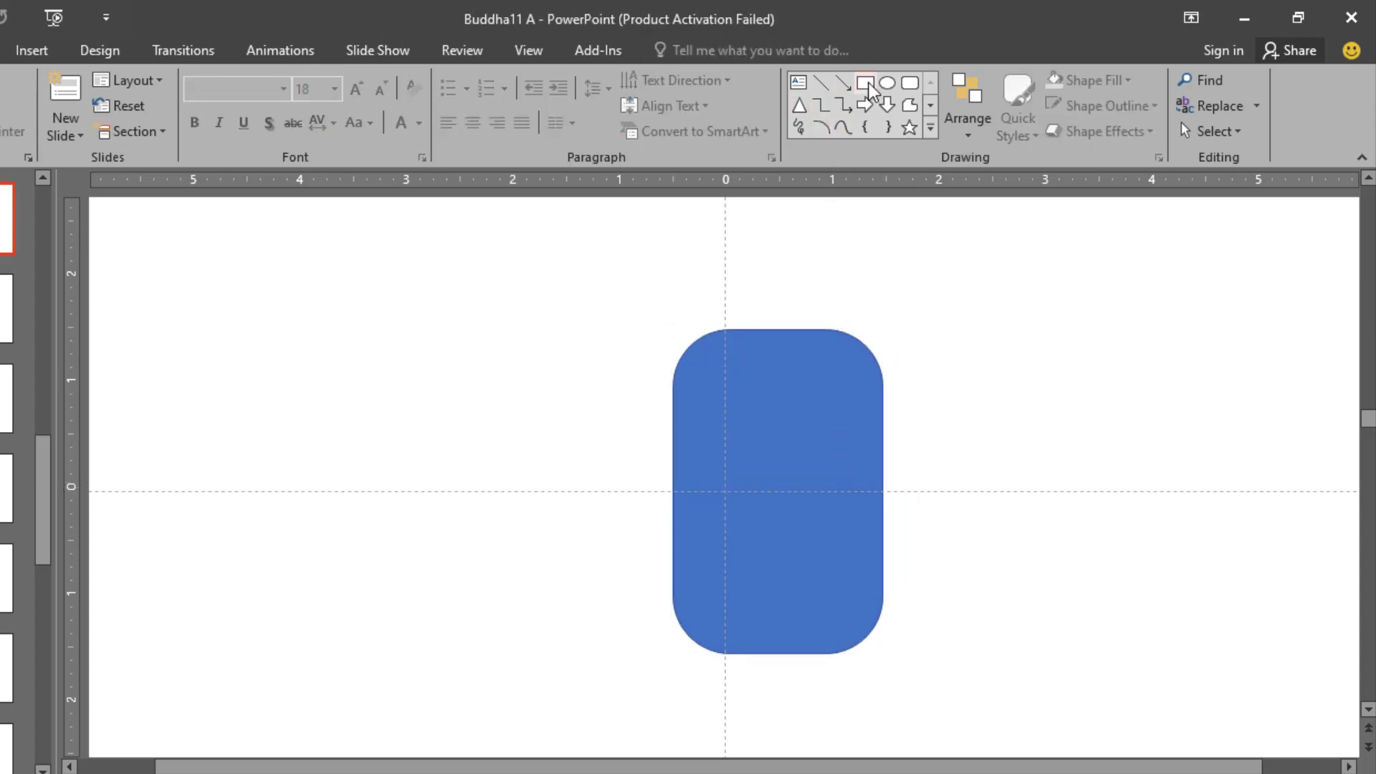
Draw a rectangle from the horizontal guide downward over the rounded rectangle's lower half, and lower the rounded rectangle slightly.
{"action": "left_click", "coordinate": [866, 84]}
{"action": "left_click_drag", "start_coordinate": [952, 701], "coordinate": [578, 492]}
{"action": "left_click", "coordinate": [839, 258]}
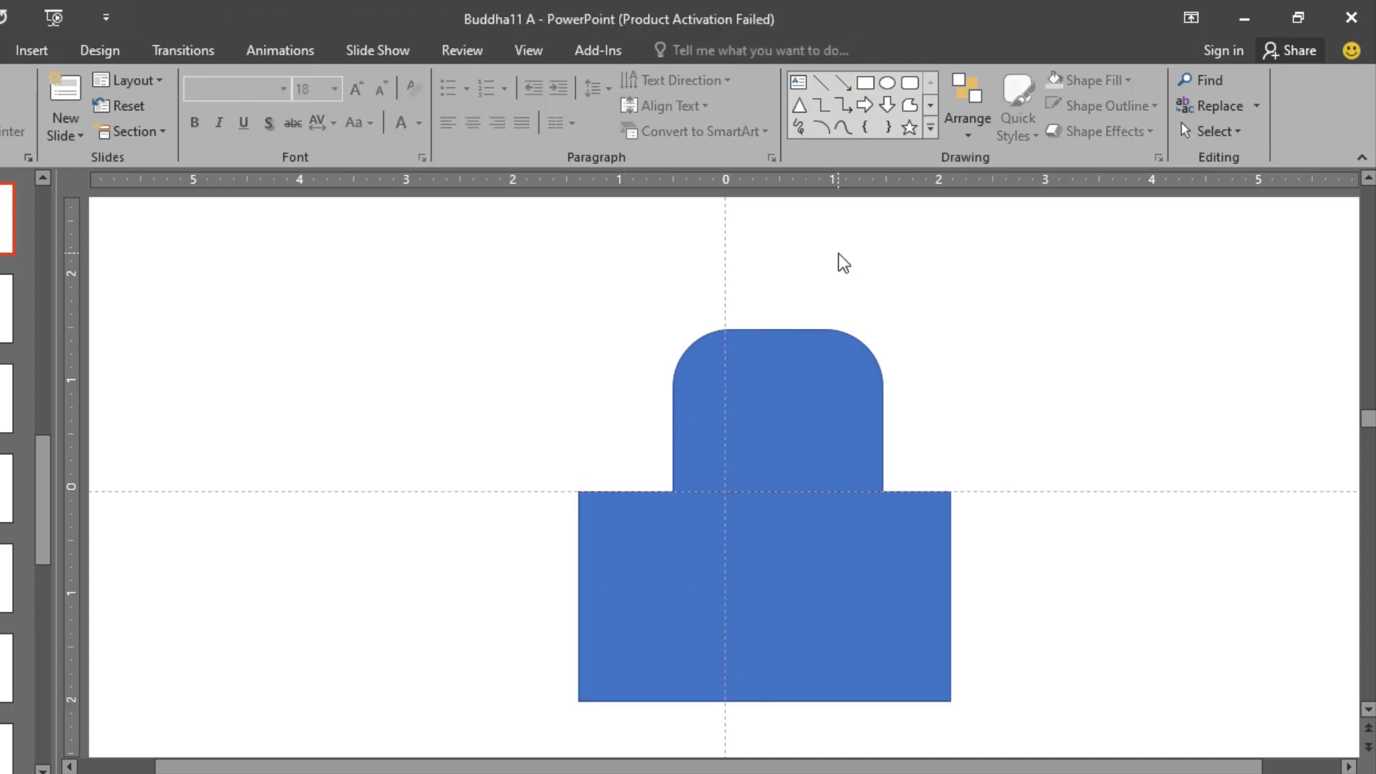
{"action": "left_click", "coordinate": [804, 357]}
{"action": "left_click_drag", "start_coordinate": [803, 357], "coordinate": [802, 376]}
{"action": "left_click", "coordinate": [839, 213]}
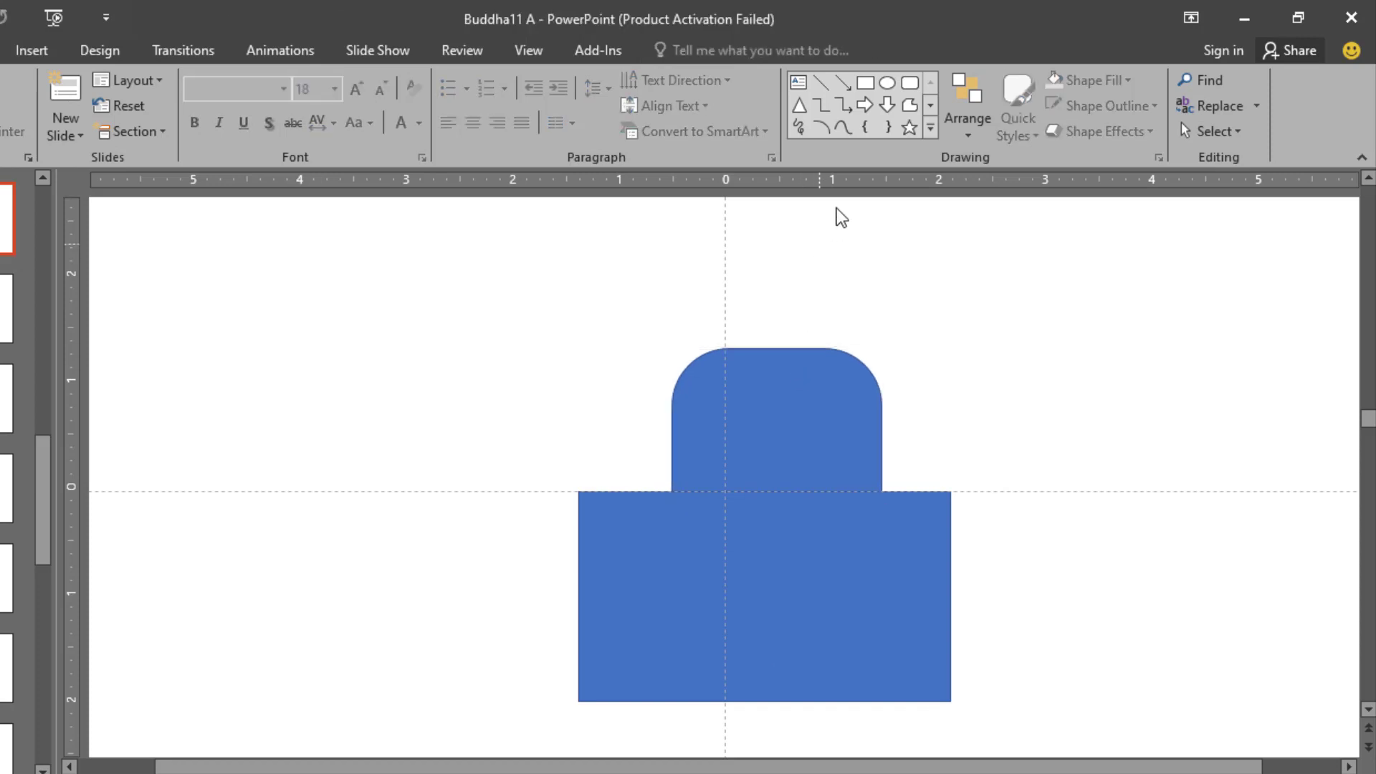
Draw a tall rectangle starting at the vertical guide over the shapes' right side, and fragment all three overlapping shapes.
{"action": "left_click", "coordinate": [866, 83]}
{"action": "mouse_move", "coordinate": [1009, 726]}
{"action": "left_mouse_down"}
{"action": "mouse_move", "coordinate": [714, 495]}
{"action": "mouse_move", "coordinate": [697, 298]}
{"action": "mouse_move", "coordinate": [724, 303]}
{"action": "left_mouse_up"}
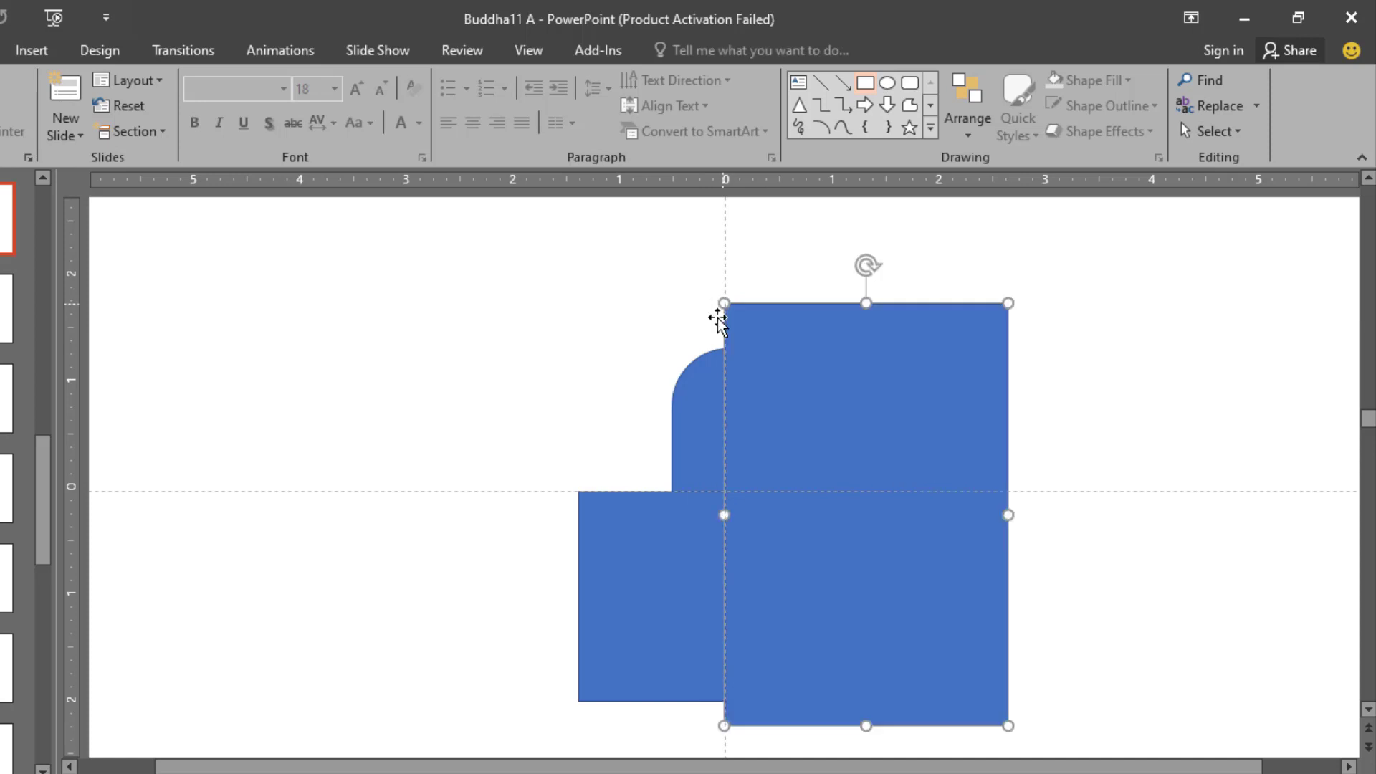
{"action": "left_click", "coordinate": [706, 384], "text": "shift"}
{"action": "left_click", "coordinate": [635, 530], "text": "shift"}
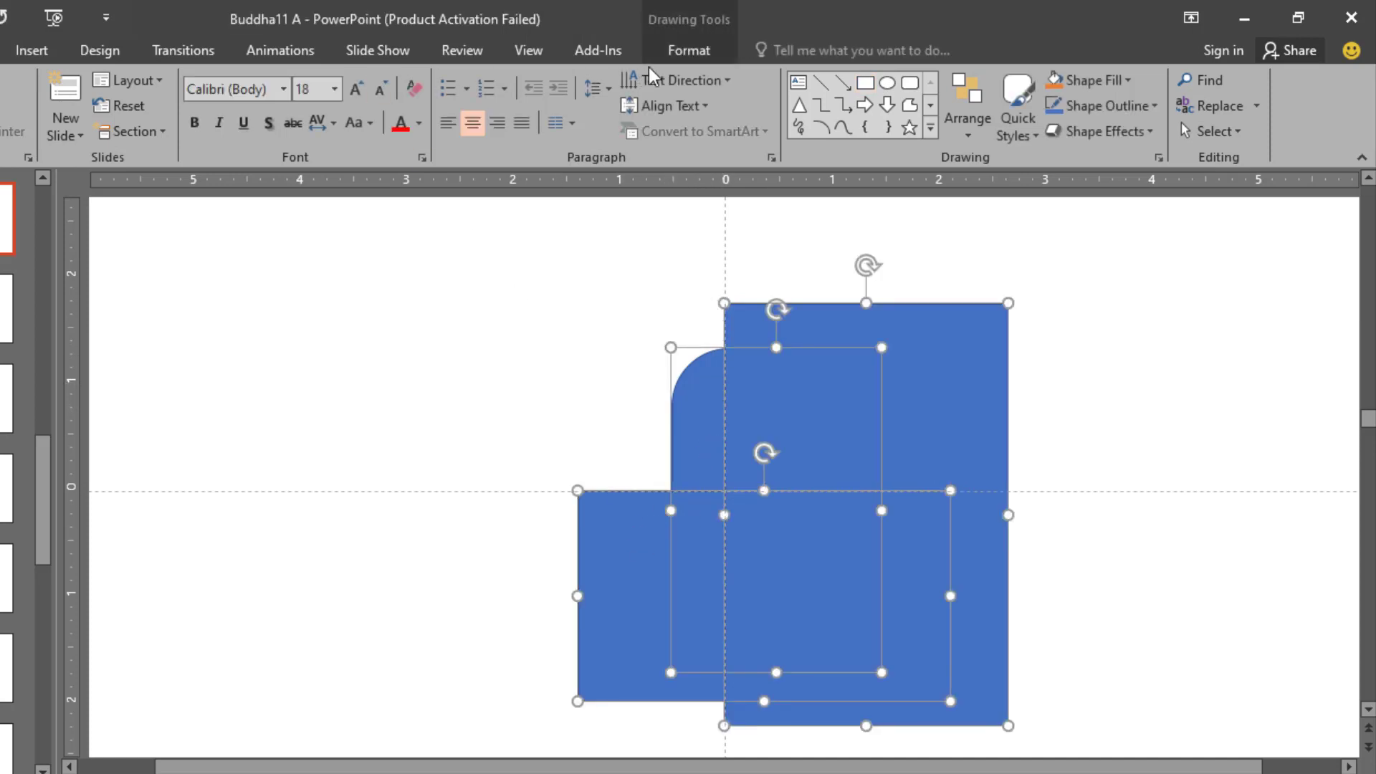
{"action": "left_click", "coordinate": [688, 50]}
{"action": "left_click", "coordinate": [134, 132]}
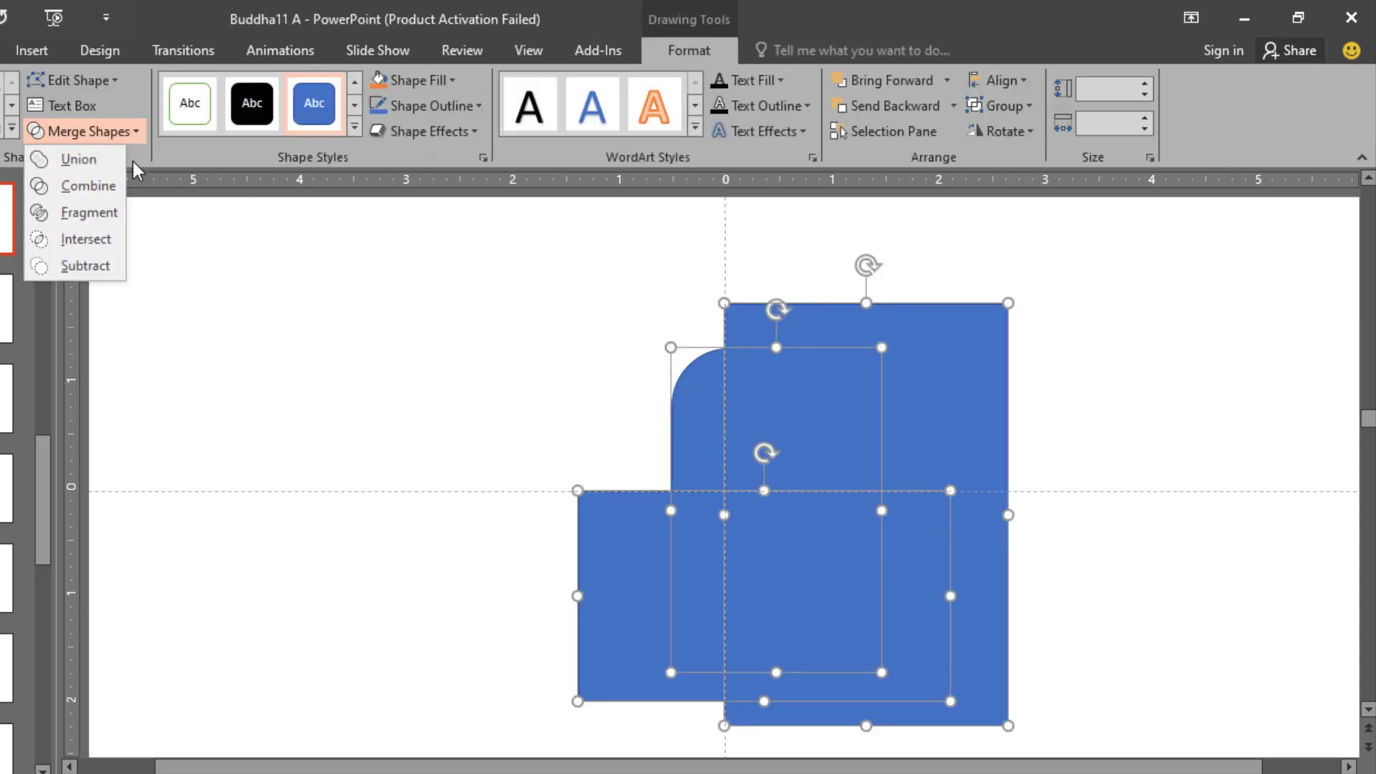
{"action": "left_click", "coordinate": [107, 209]}
Delete all fragments except the rounded piece left of the vertical guide and above the horizontal guide.
{"action": "left_click", "coordinate": [836, 356]}
{"action": "key", "text": "Delete"}
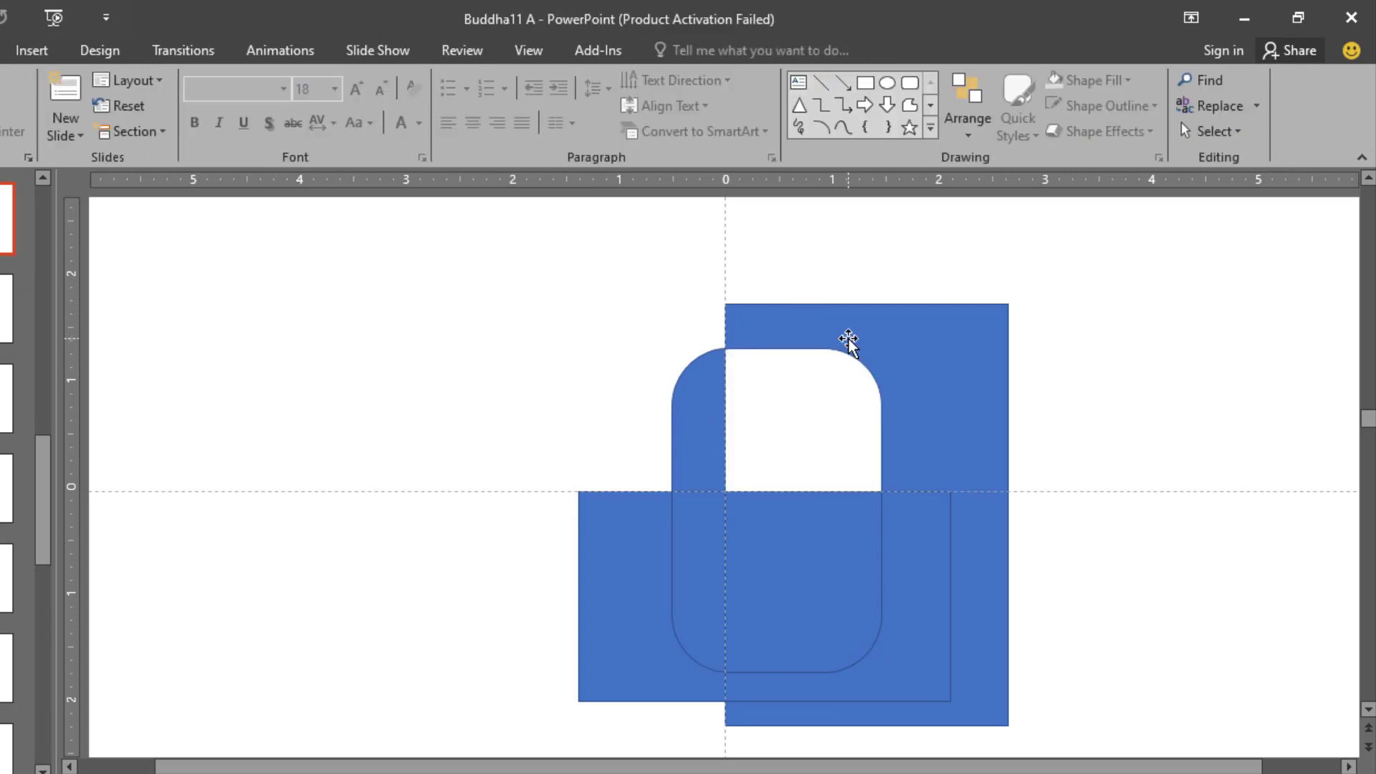
{"action": "left_click", "coordinate": [848, 341]}
{"action": "key", "text": "Delete"}
{"action": "left_click", "coordinate": [869, 505]}
{"action": "key", "text": "Delete"}
{"action": "left_click", "coordinate": [875, 531]}
{"action": "key", "text": "Delete"}
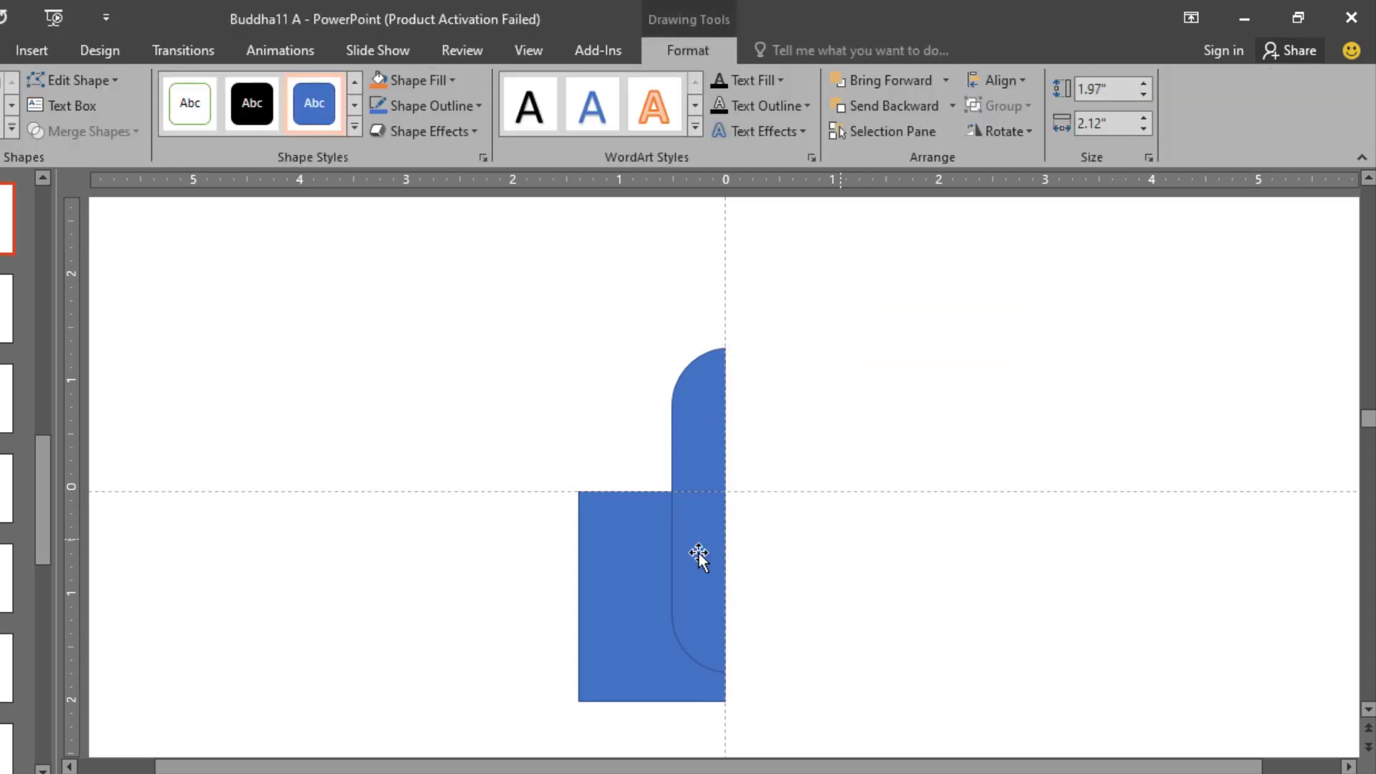
{"action": "left_click", "coordinate": [699, 553]}
{"action": "key", "text": "Delete"}
{"action": "left_click", "coordinate": [648, 560]}
{"action": "key", "text": "Delete"}
Fill the remaining rounded piece with black and give it a standard light blue outline of 6 pt.
{"action": "left_click", "coordinate": [701, 482]}
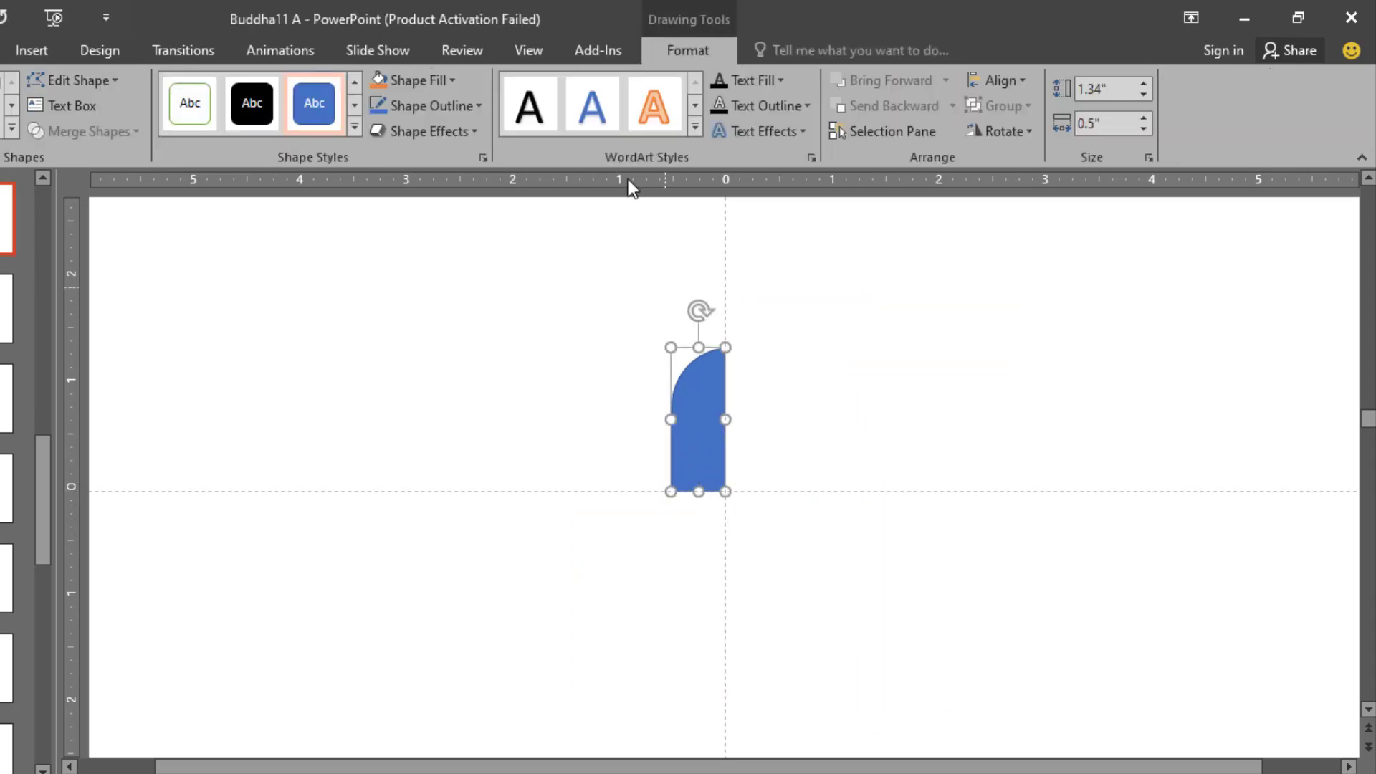
{"action": "left_click", "coordinate": [478, 106]}
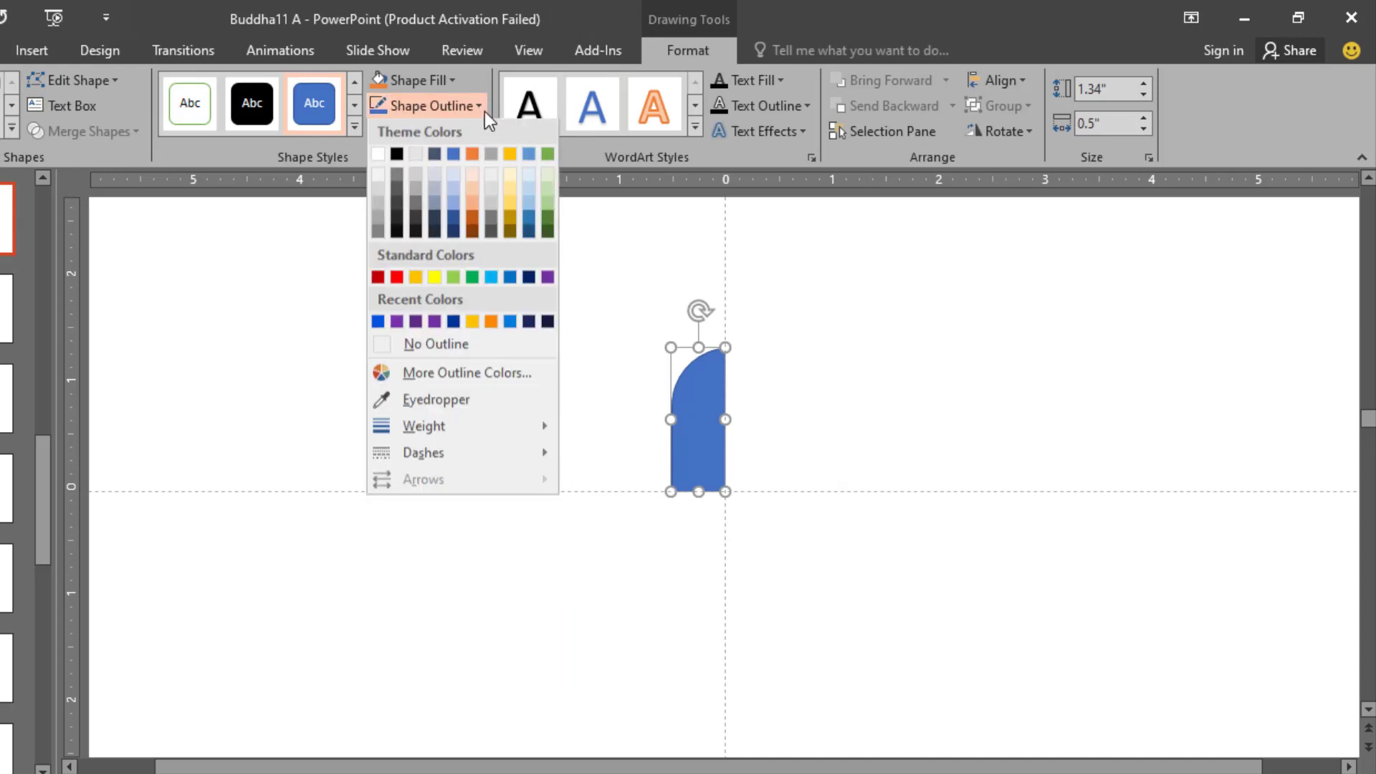
{"action": "left_click", "coordinate": [492, 278]}
{"action": "left_click", "coordinate": [454, 81]}
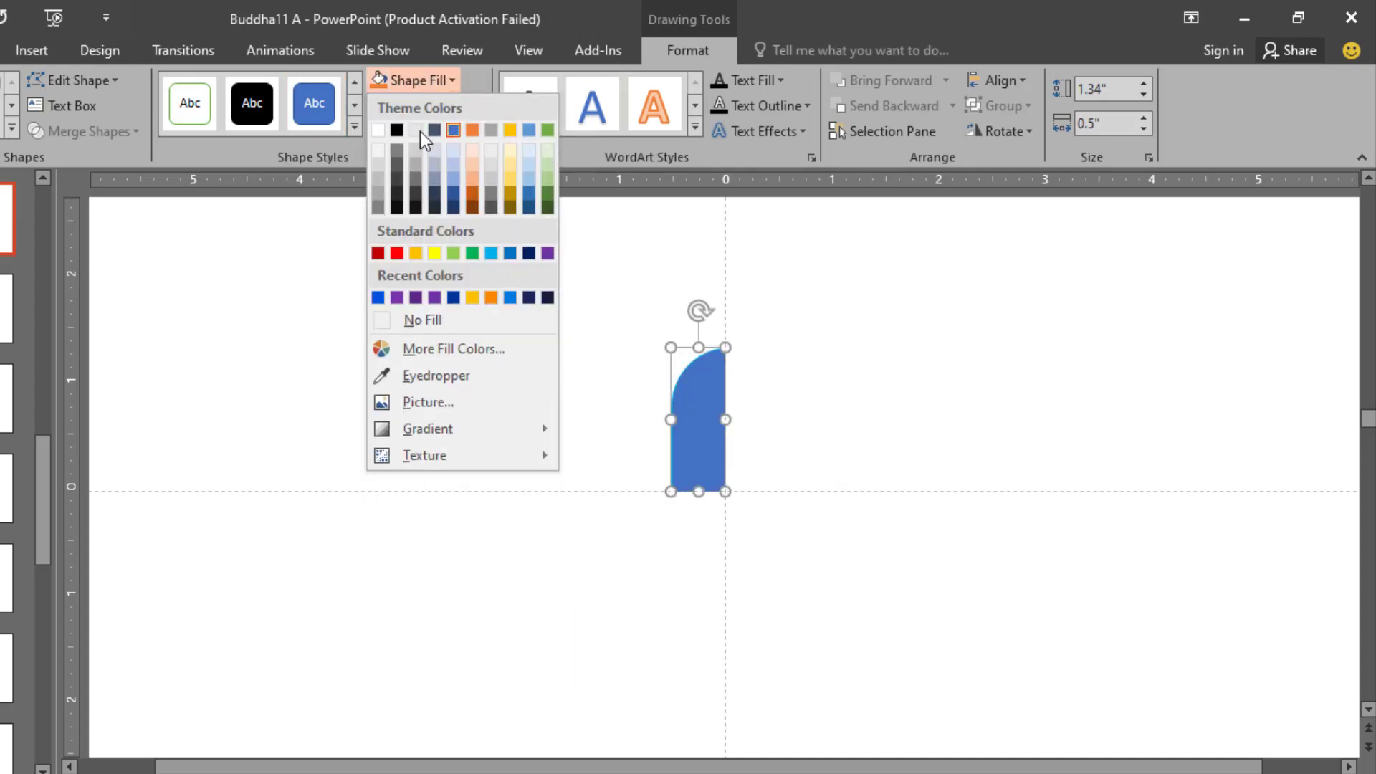
{"action": "left_click", "coordinate": [396, 130]}
{"action": "left_click", "coordinate": [488, 106]}
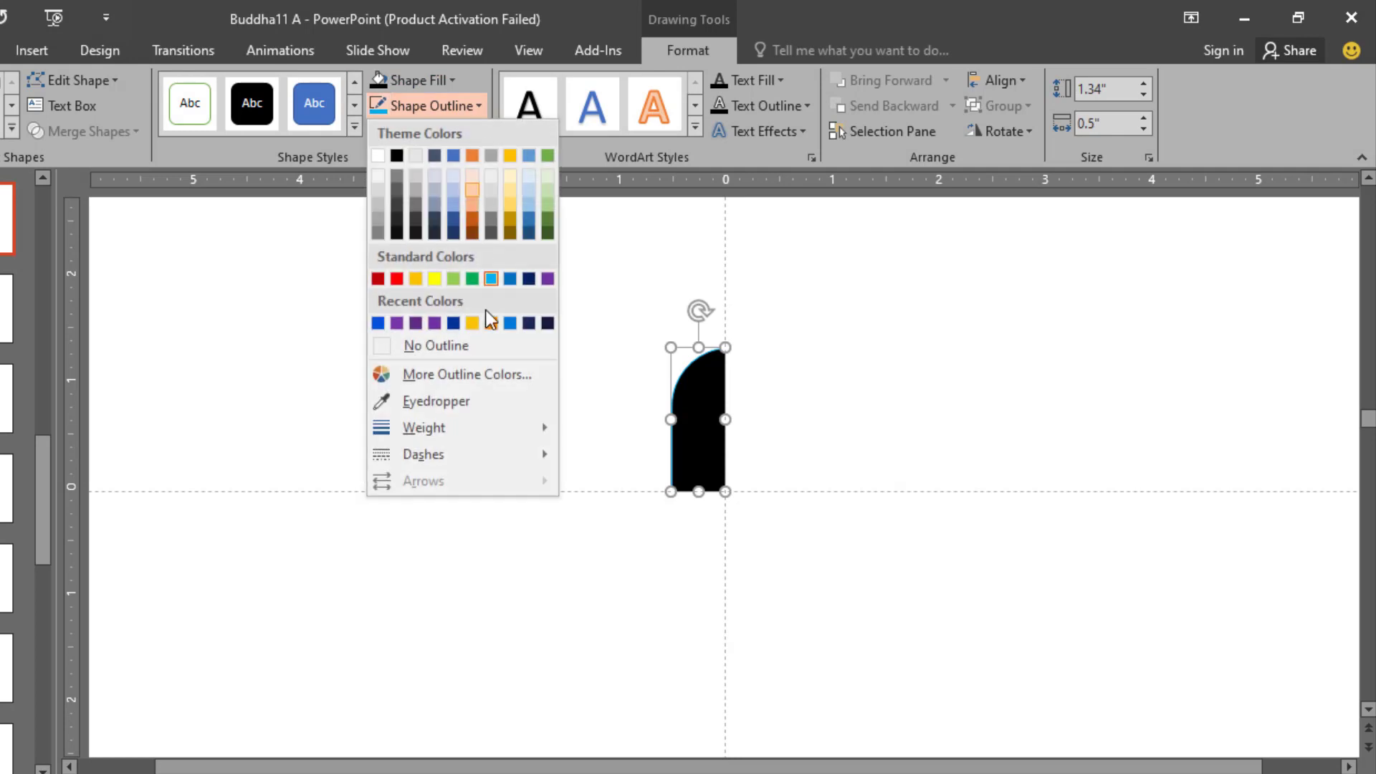
{"action": "mouse_move", "coordinate": [507, 424]}
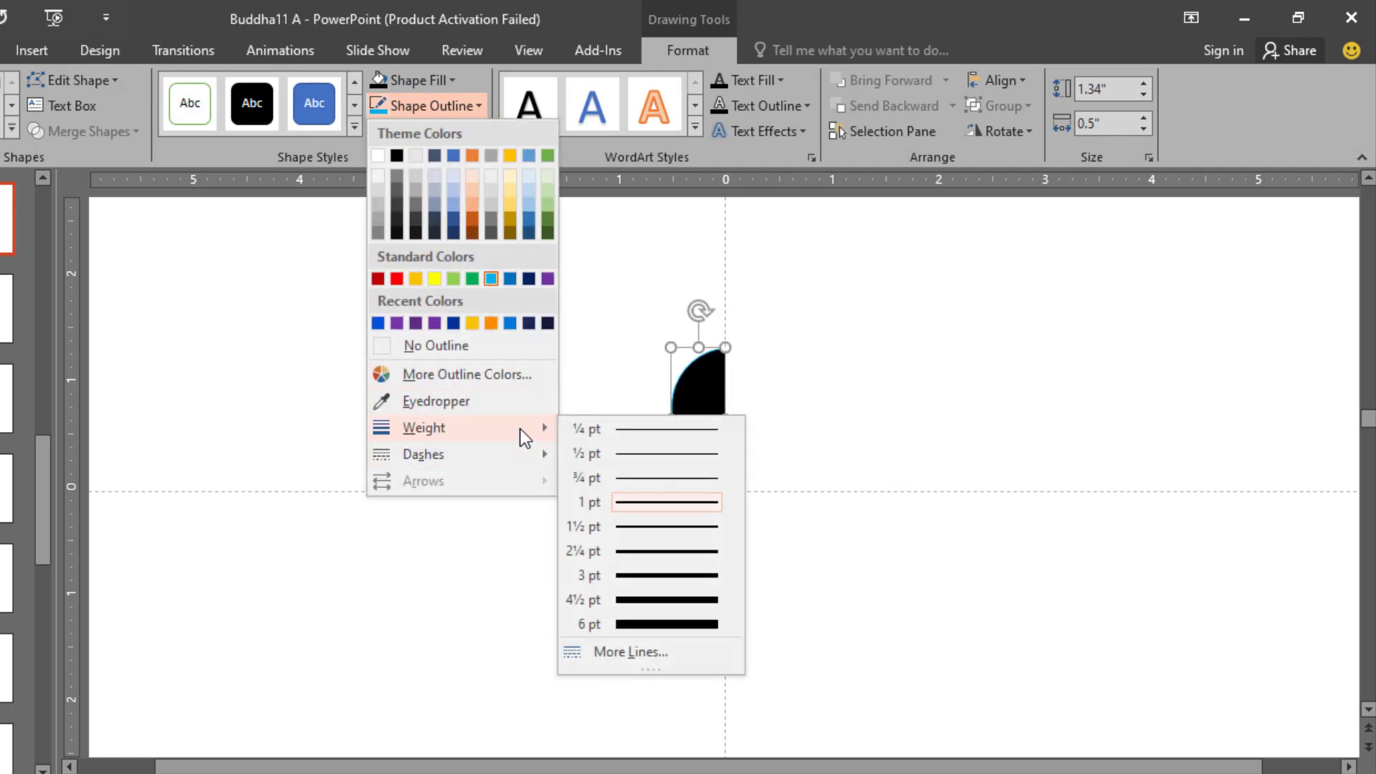
{"action": "left_click", "coordinate": [630, 625]}
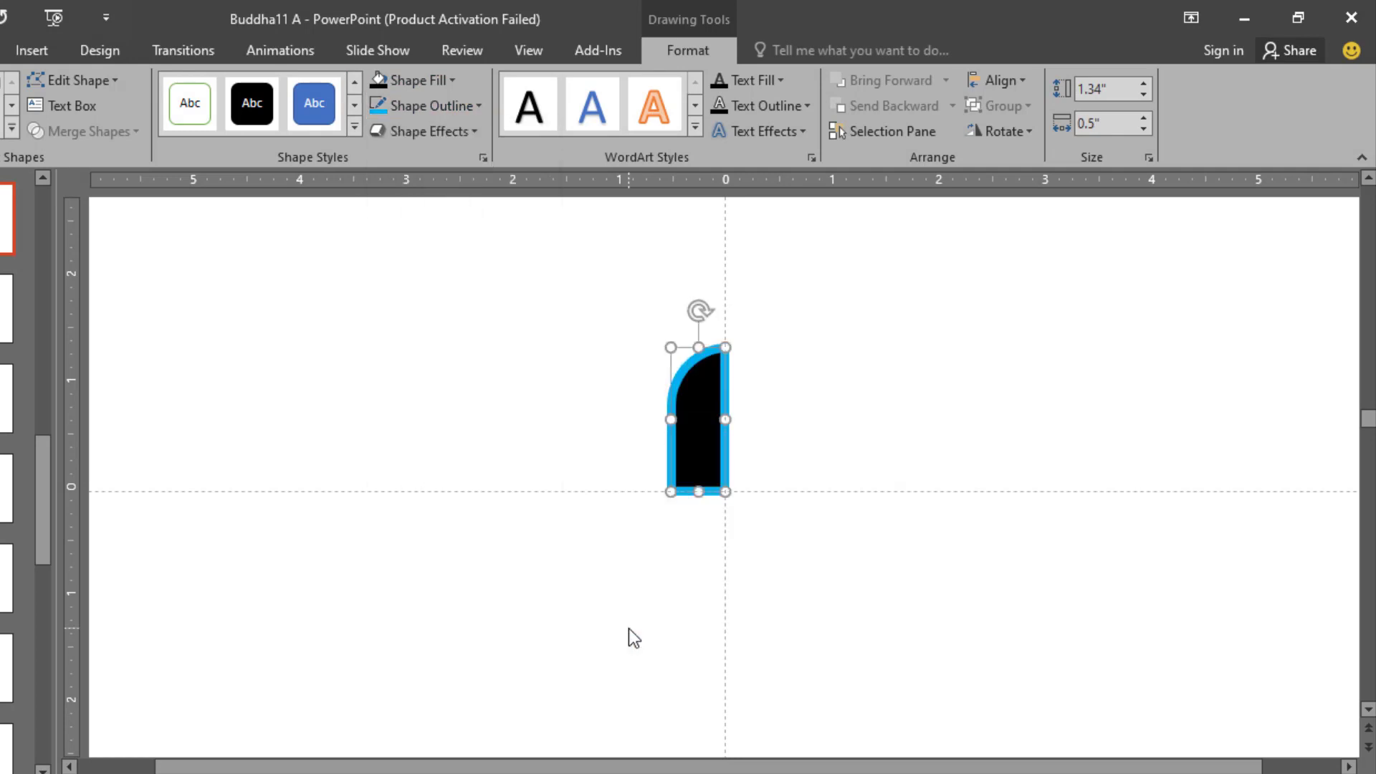
Increase the rounded piece's outline width to 7.25 pt.
{"action": "left_click", "coordinate": [770, 467]}
{"action": "left_click", "coordinate": [713, 430]}
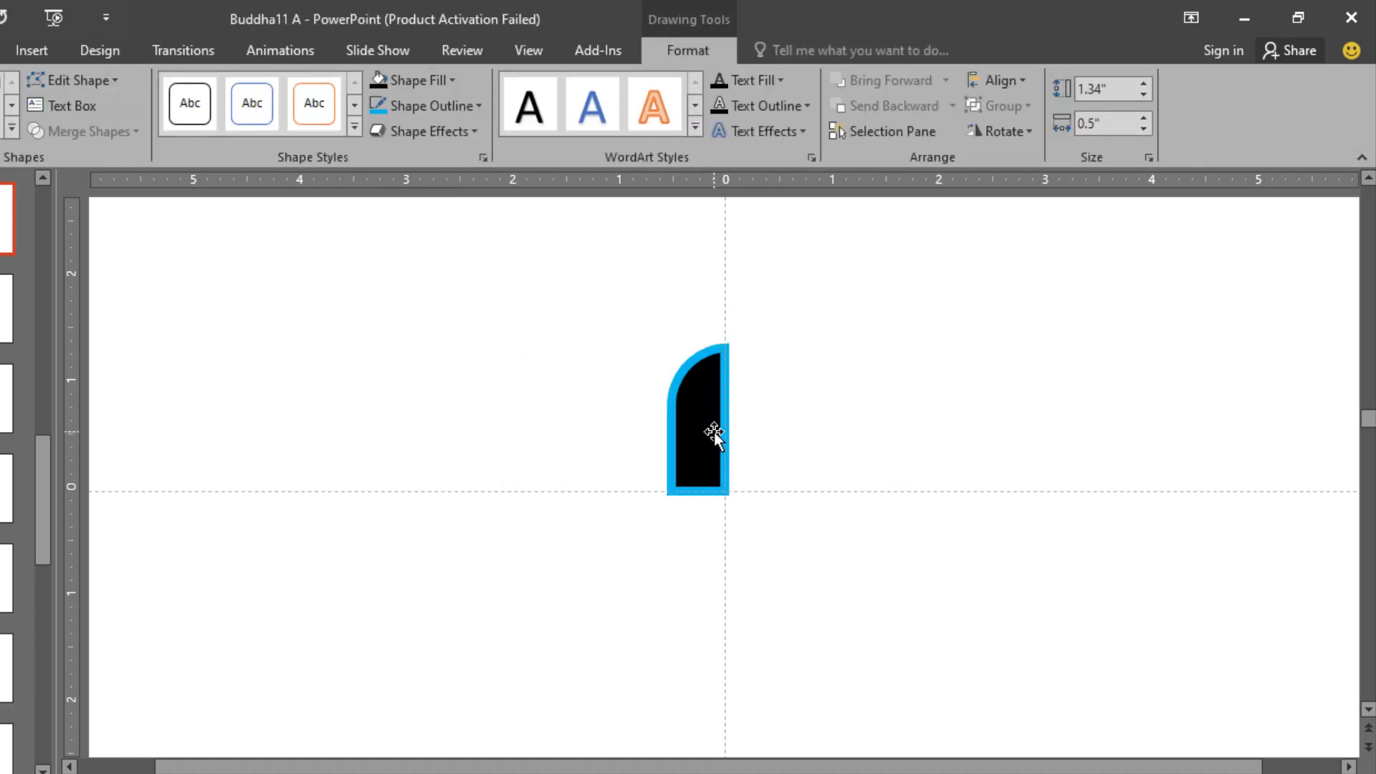
{"action": "right_click", "coordinate": [714, 432]}
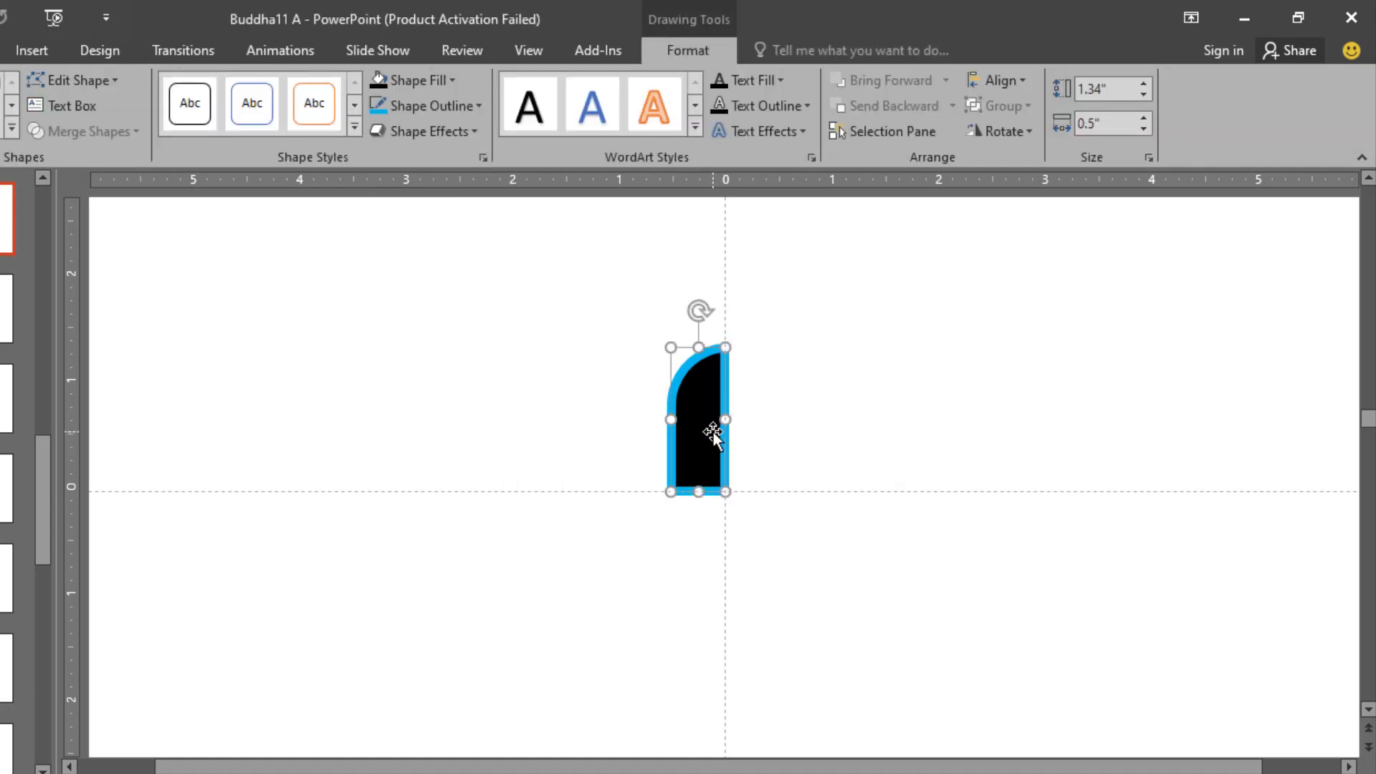
{"action": "left_click", "coordinate": [481, 106]}
{"action": "mouse_move", "coordinate": [509, 458]}
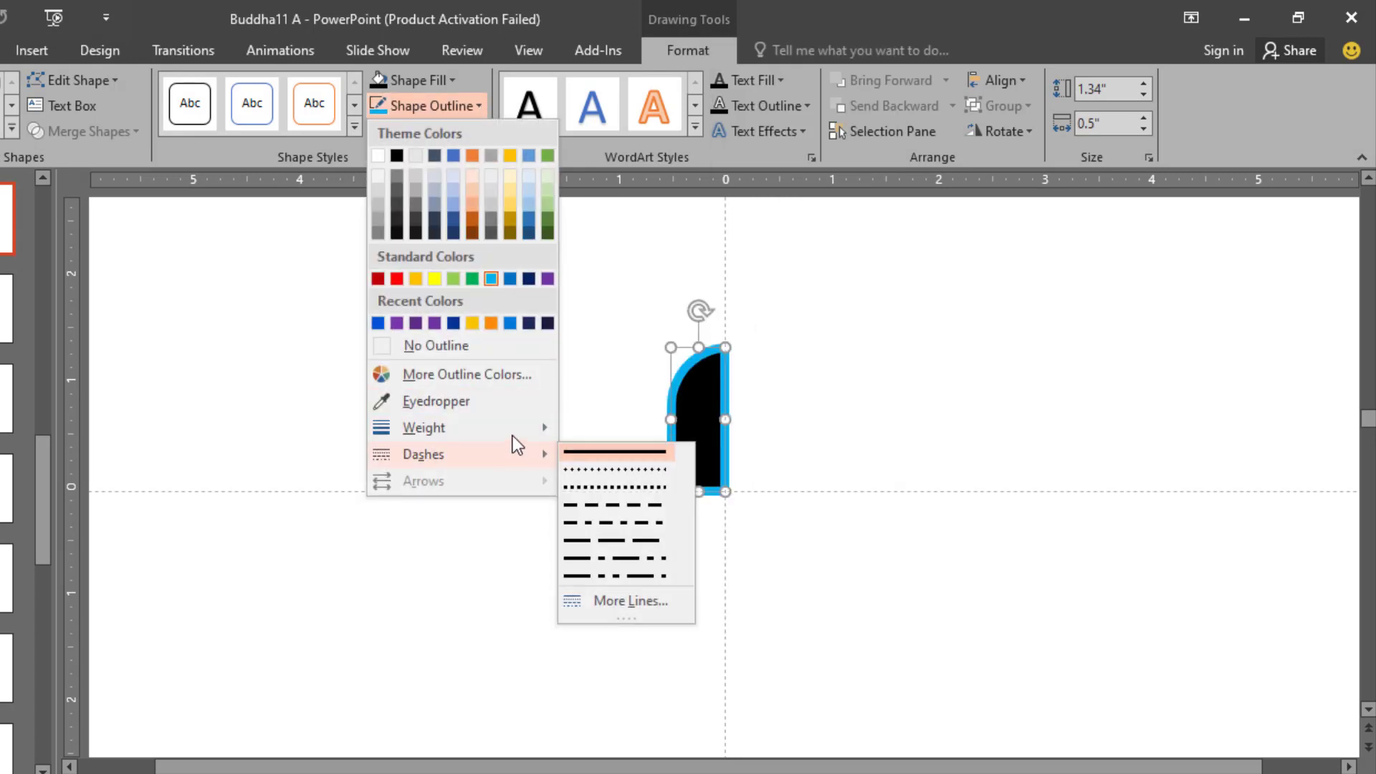
{"action": "mouse_move", "coordinate": [515, 428]}
{"action": "left_click", "coordinate": [613, 647]}
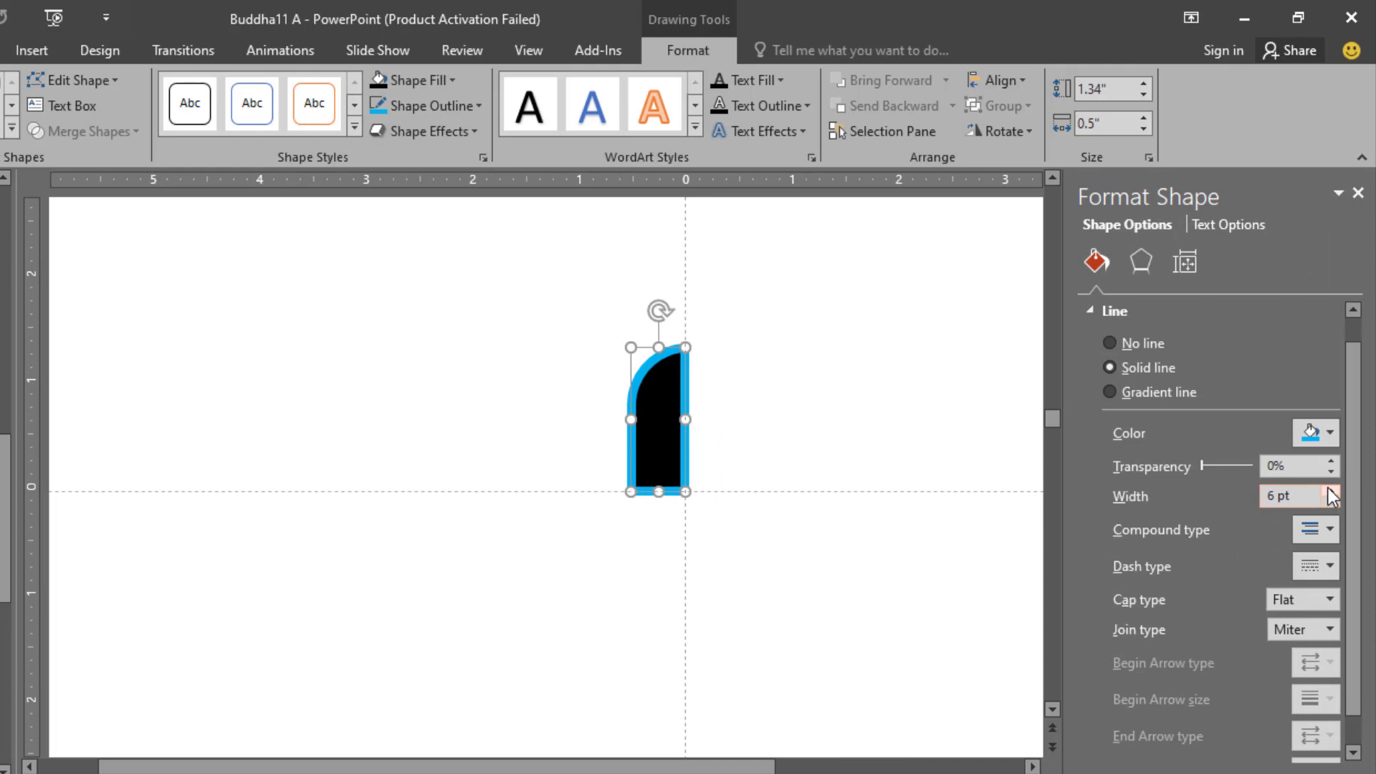
{"action": "left_click", "coordinate": [1329, 490]}
{"action": "left_click", "coordinate": [1330, 490]}
{"action": "left_click", "coordinate": [1329, 490]}
{"action": "left_click", "coordinate": [1329, 490]}
{"action": "left_click", "coordinate": [1329, 490]}
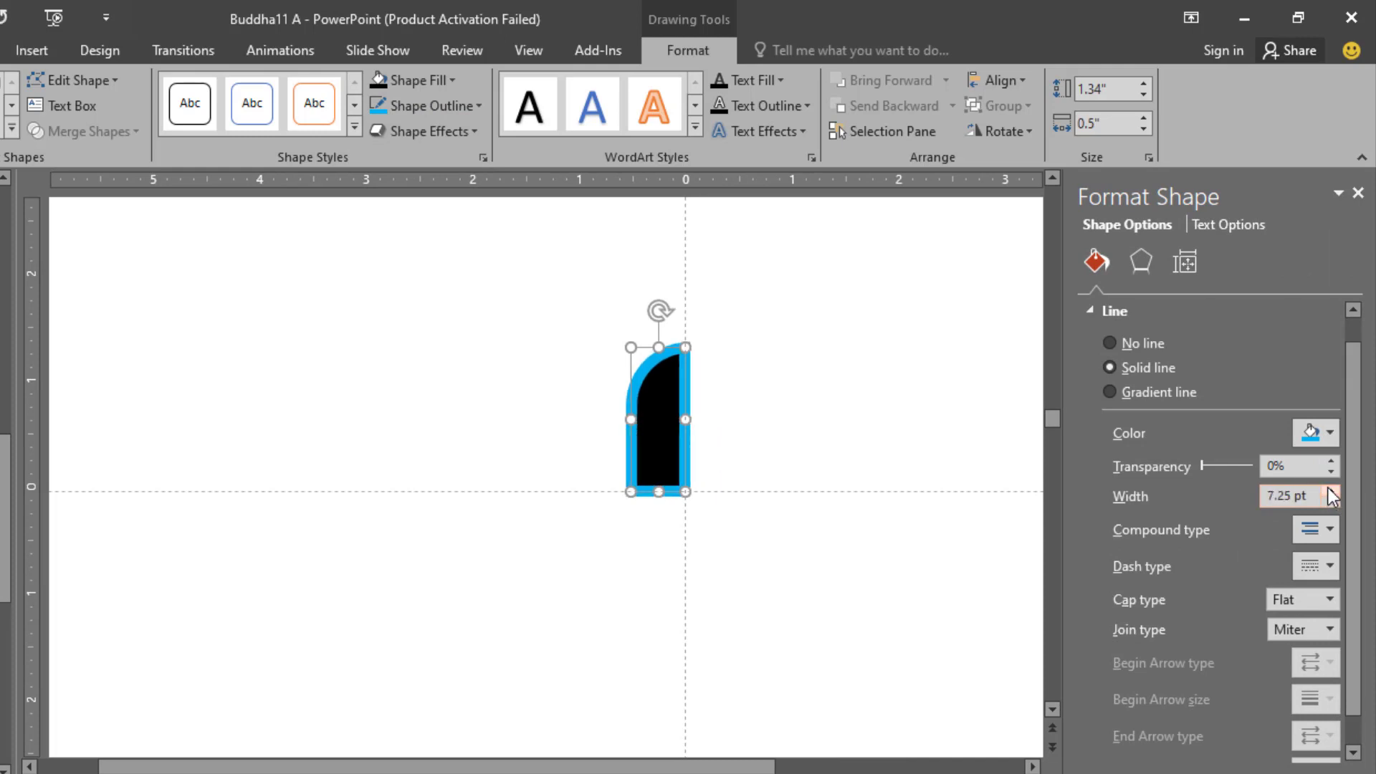
{"action": "left_click", "coordinate": [1357, 194]}
{"action": "left_click", "coordinate": [740, 403]}
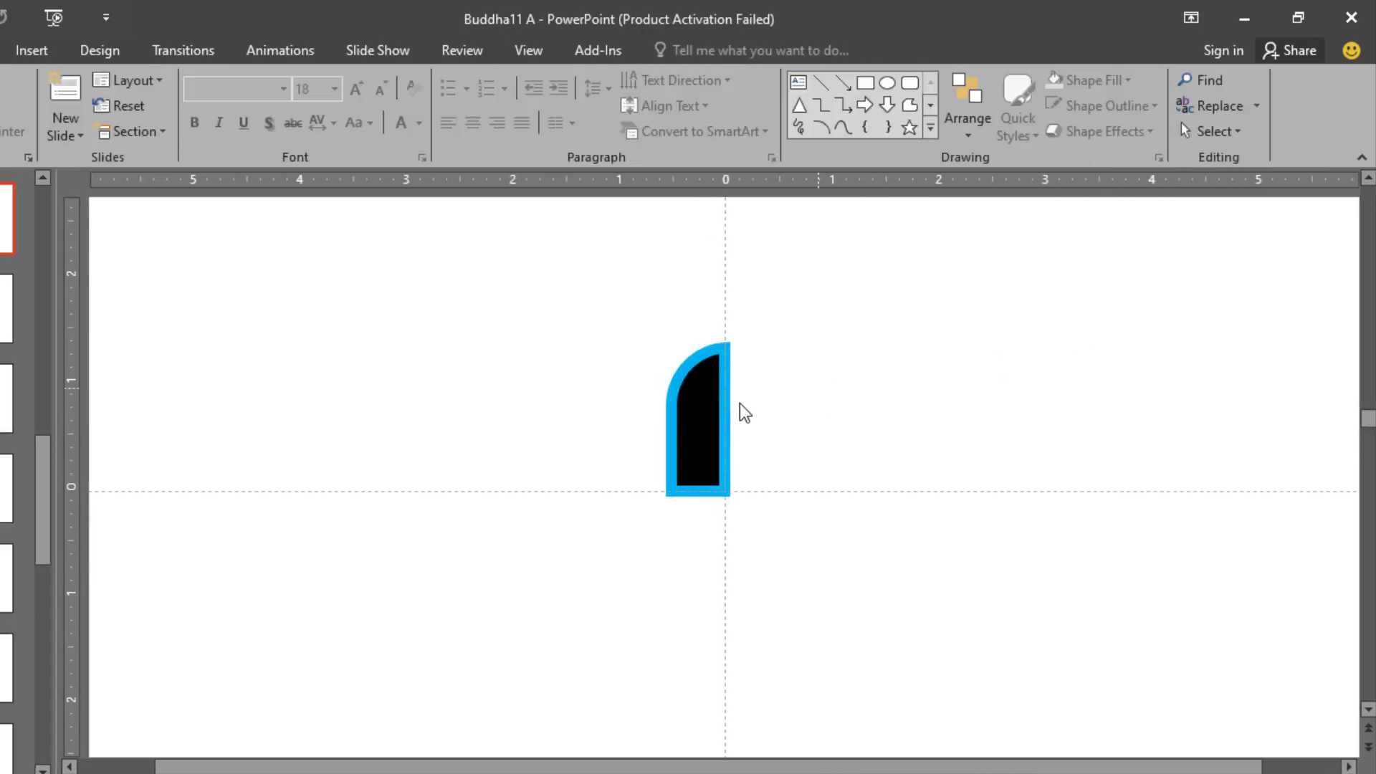
Duplicate the rounded piece, flip the copy horizontally and vertically, and place it just below and right of the guides' crossing.
{"action": "left_click", "coordinate": [701, 406]}
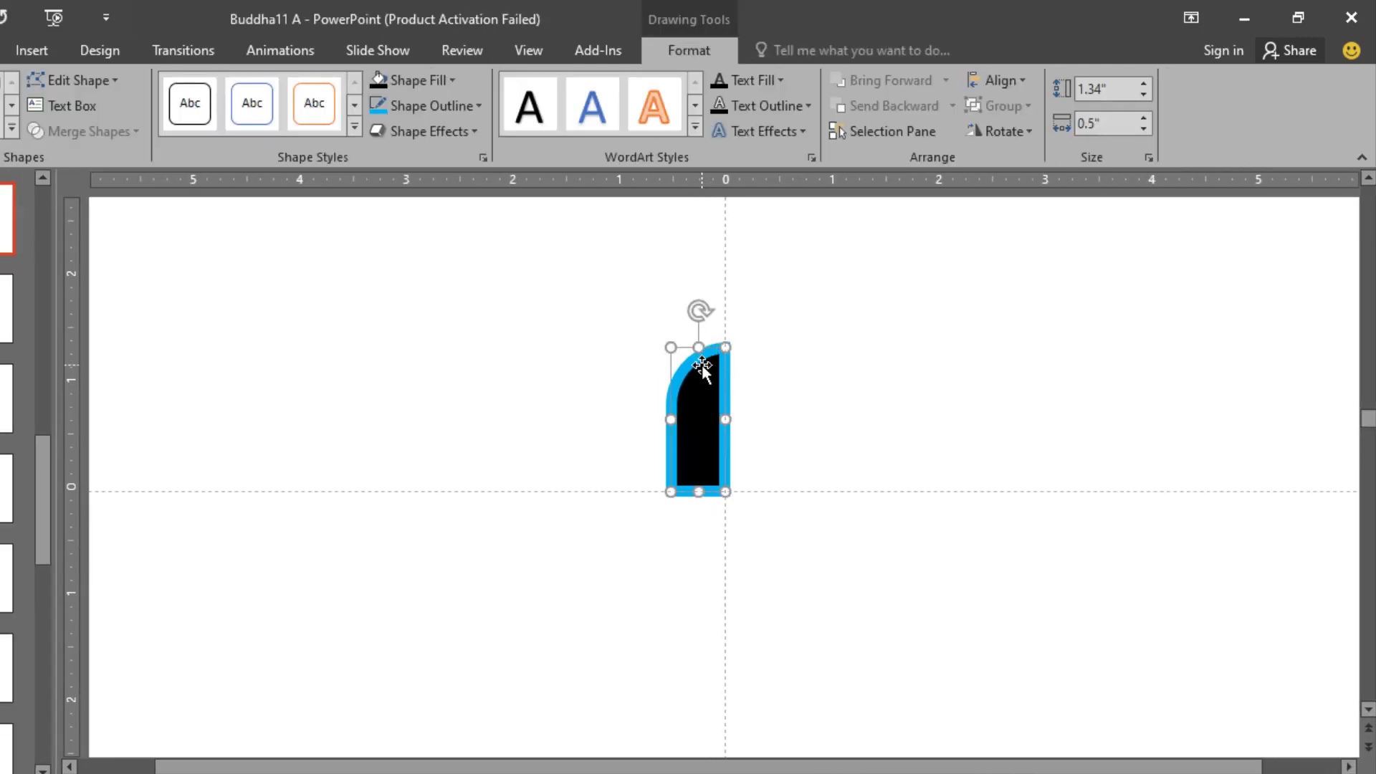
{"action": "left_click_drag", "start_coordinate": [702, 366], "coordinate": [694, 525]}
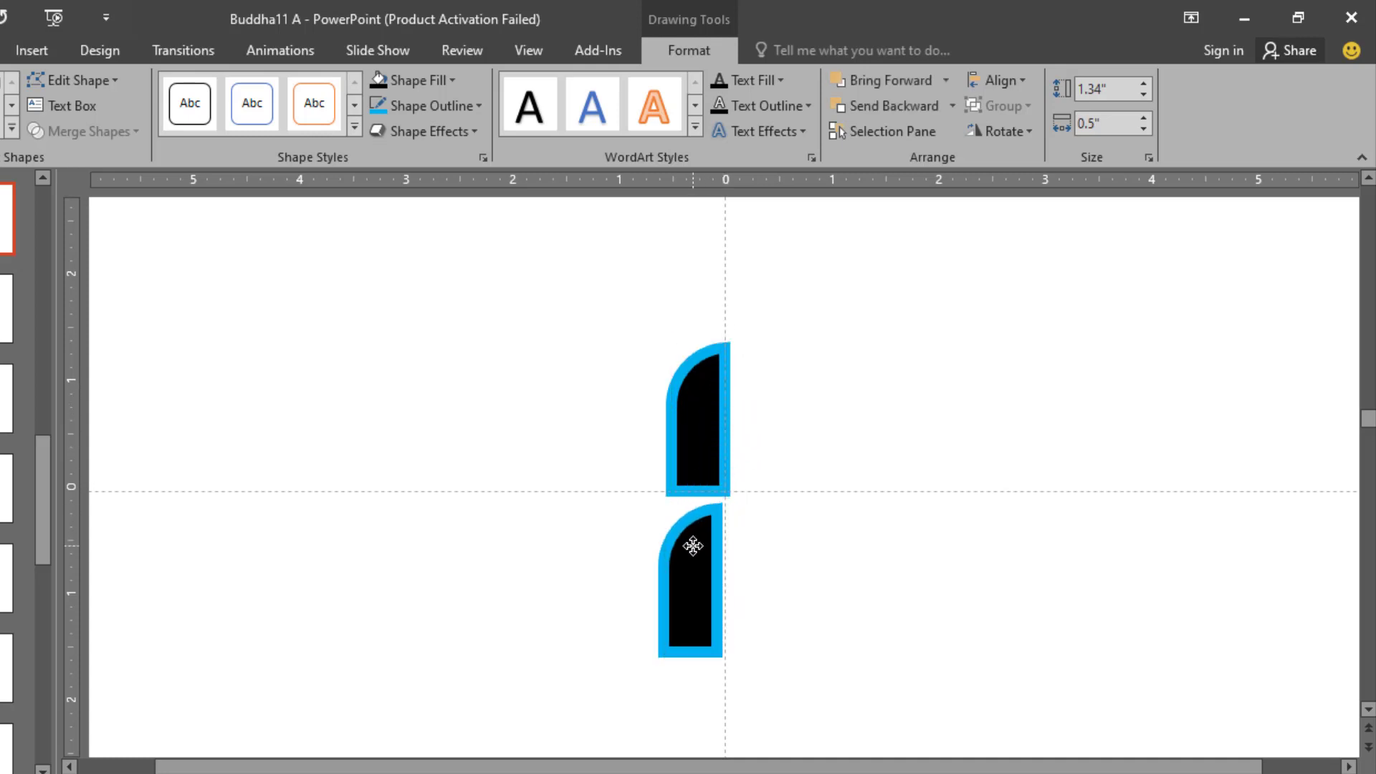
{"action": "left_click", "coordinate": [1018, 133]}
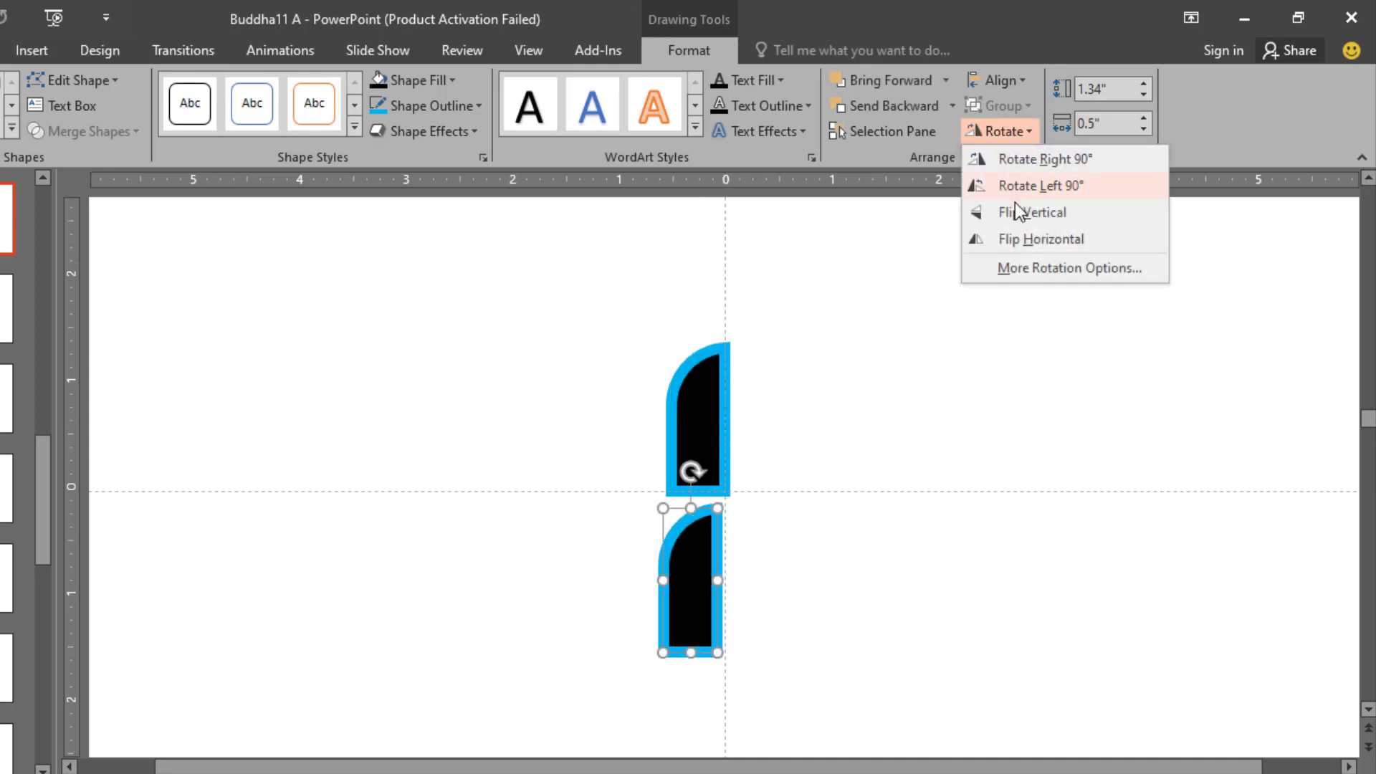
{"action": "left_click", "coordinate": [1022, 238]}
{"action": "left_click", "coordinate": [1022, 133]}
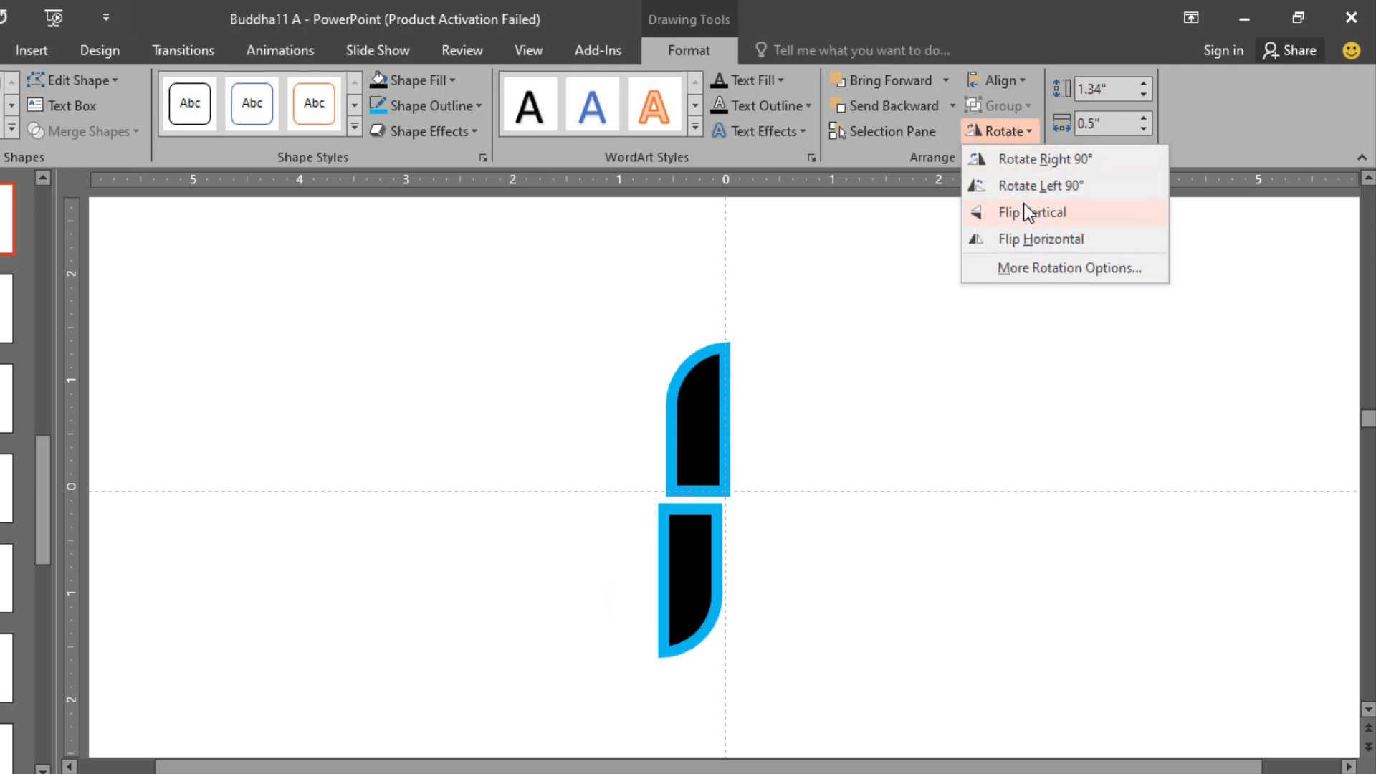
{"action": "left_click", "coordinate": [1024, 203]}
{"action": "left_click_drag", "start_coordinate": [700, 574], "coordinate": [767, 561]}
{"action": "left_click", "coordinate": [707, 485]}
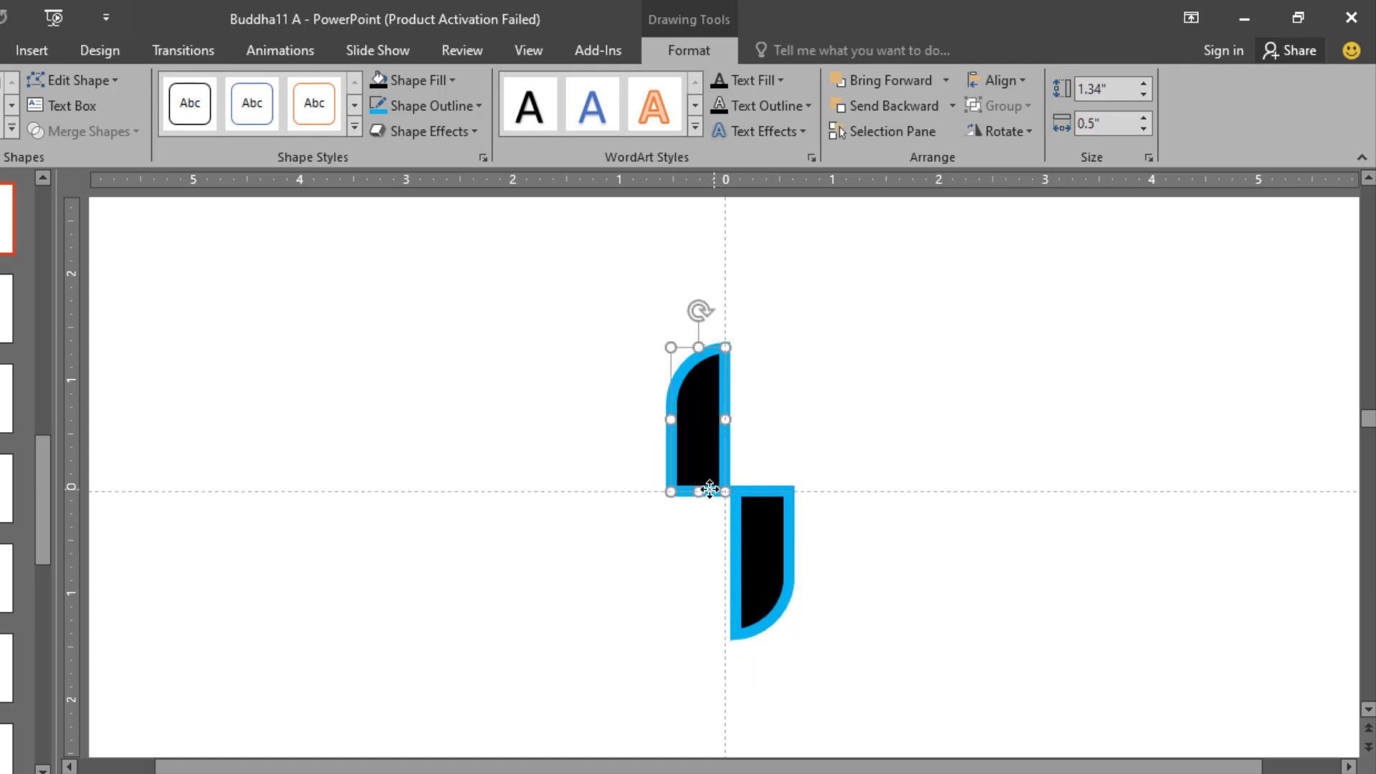
{"action": "left_click_drag", "start_coordinate": [707, 485], "coordinate": [708, 490]}
{"action": "left_click", "coordinate": [763, 504]}
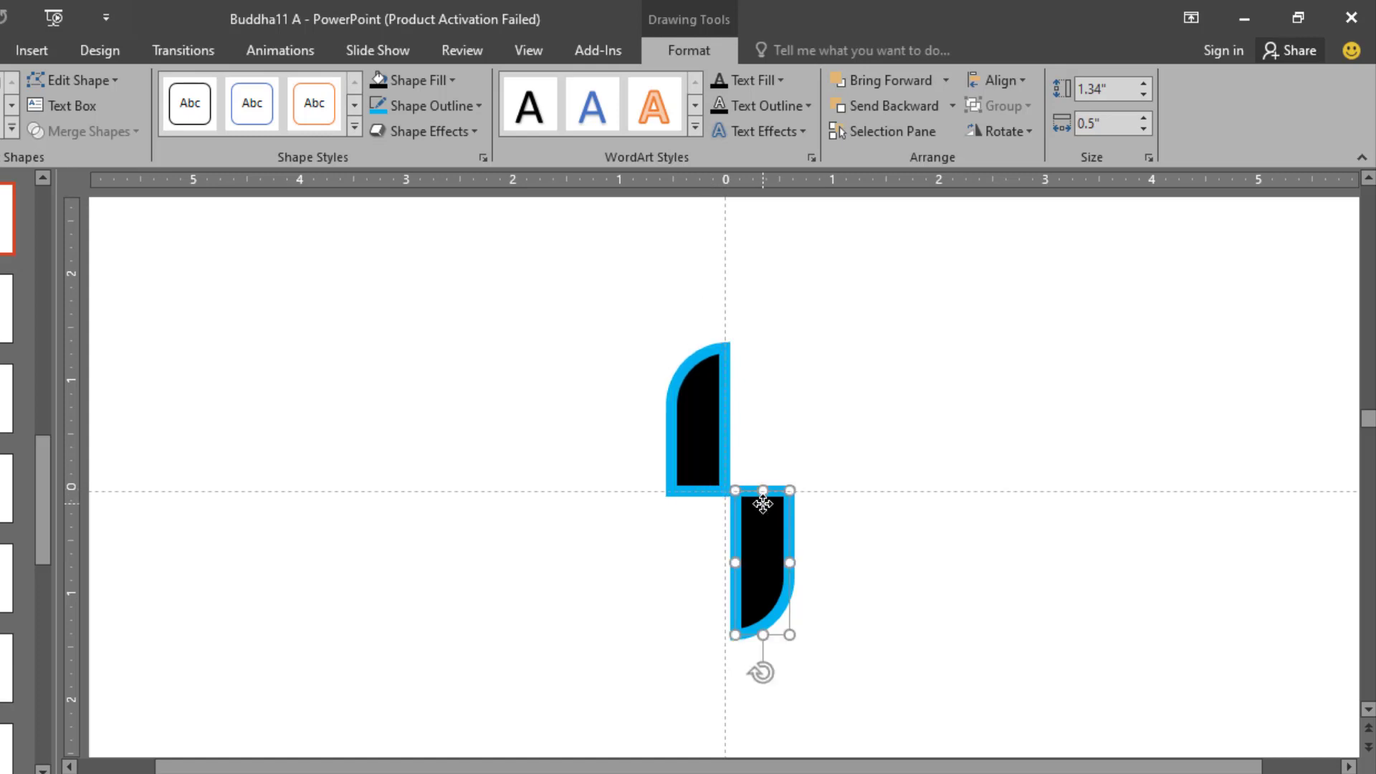
{"action": "left_click", "coordinate": [834, 529]}
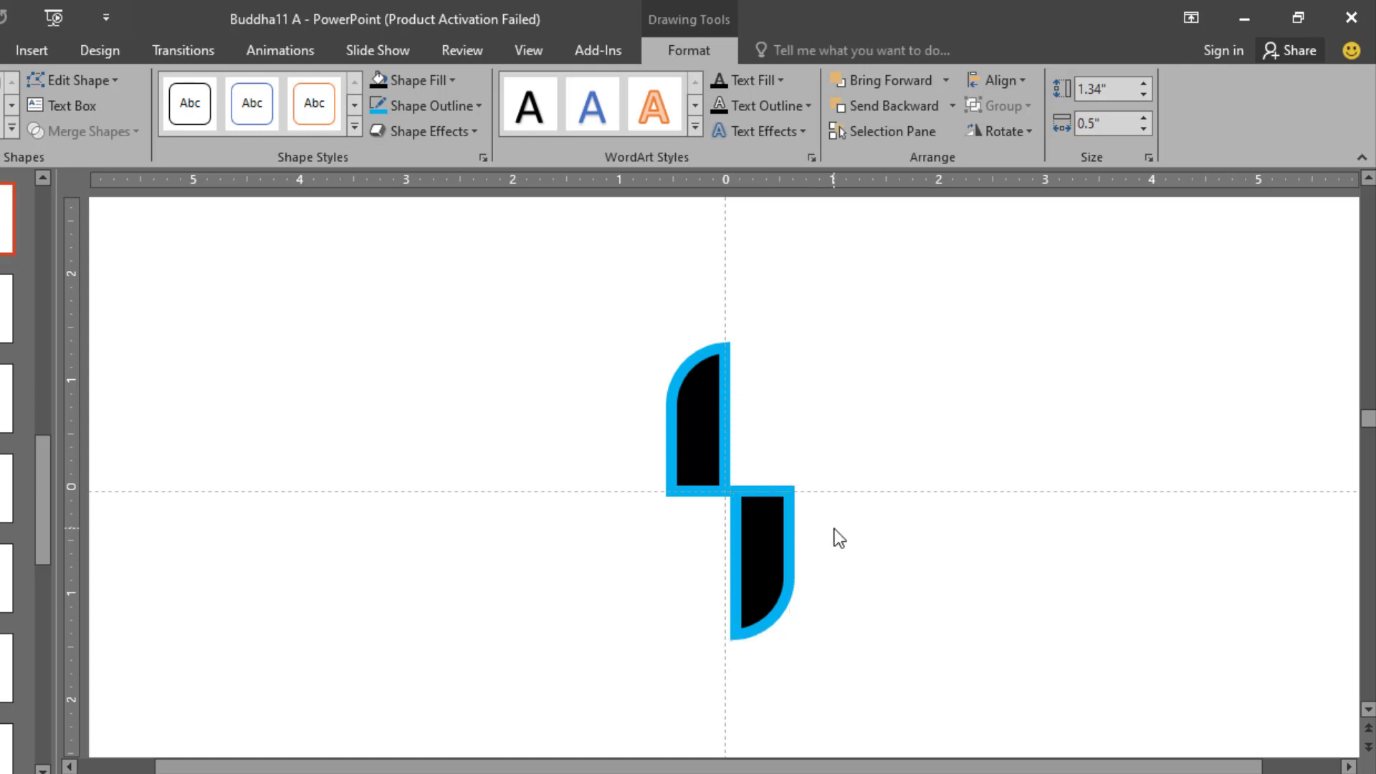
Duplicate the upper piece, rotate the copy left 90°, and place it just below and left of the guides' crossing.
{"action": "left_click", "coordinate": [707, 434]}
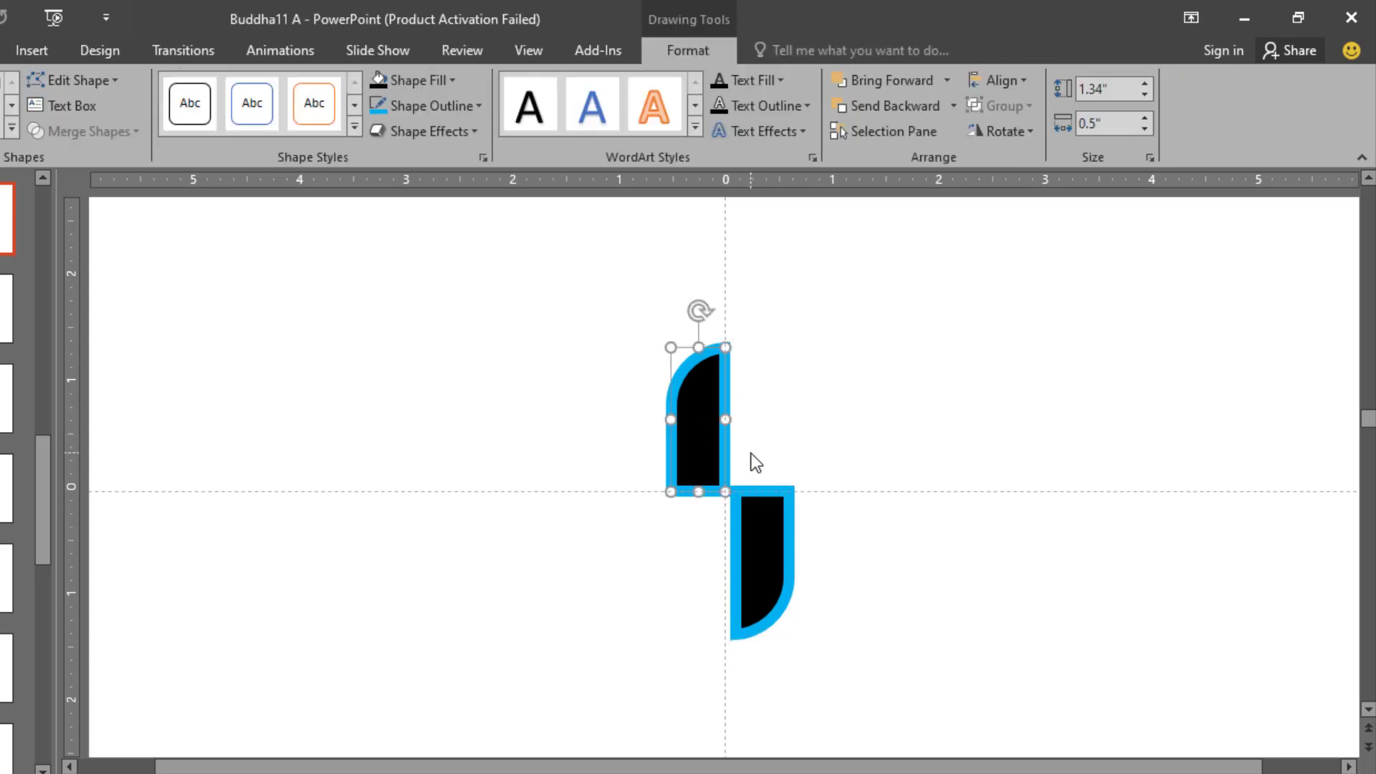
{"action": "left_click_drag", "start_coordinate": [727, 443], "coordinate": [624, 527]}
{"action": "left_click", "coordinate": [1002, 131]}
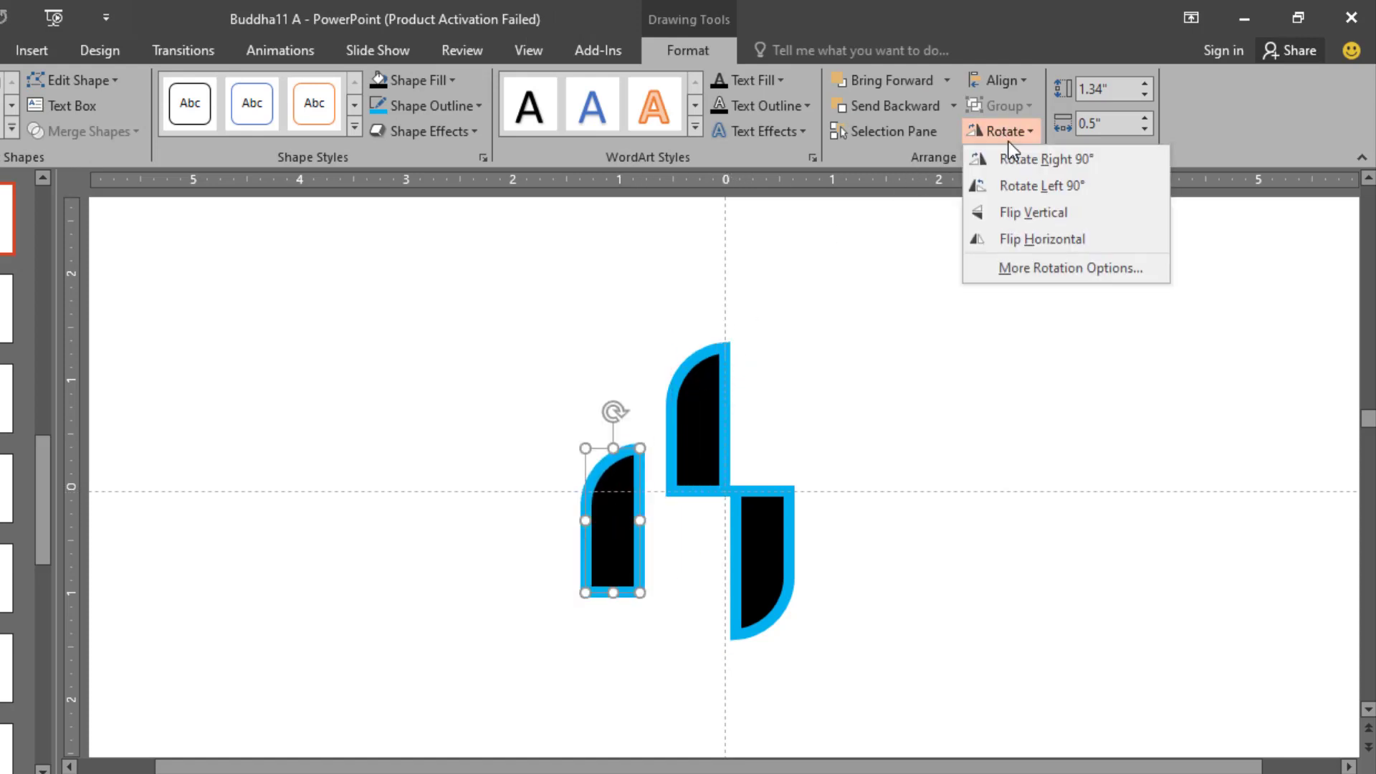
{"action": "left_click", "coordinate": [1021, 195]}
{"action": "left_click_drag", "start_coordinate": [614, 530], "coordinate": [649, 535]}
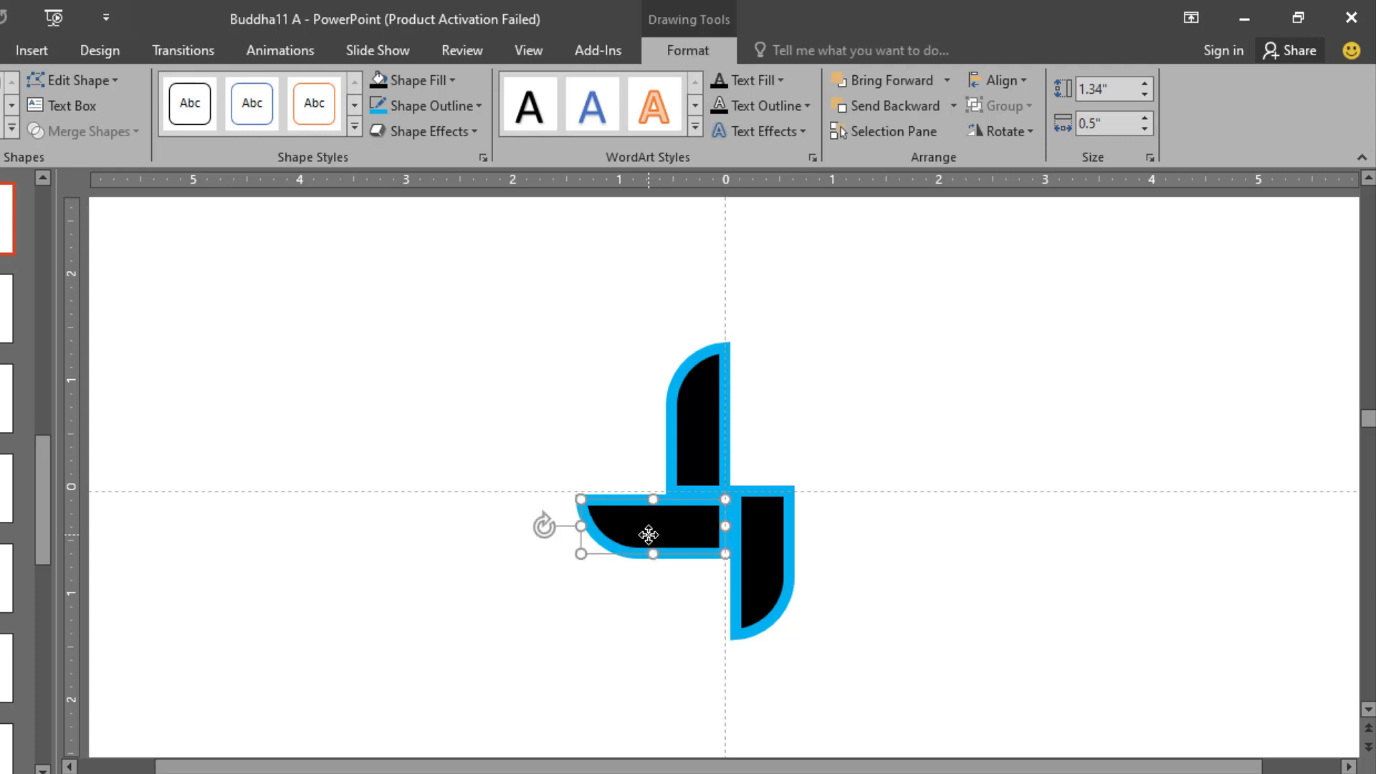
{"action": "left_click", "coordinate": [767, 503]}
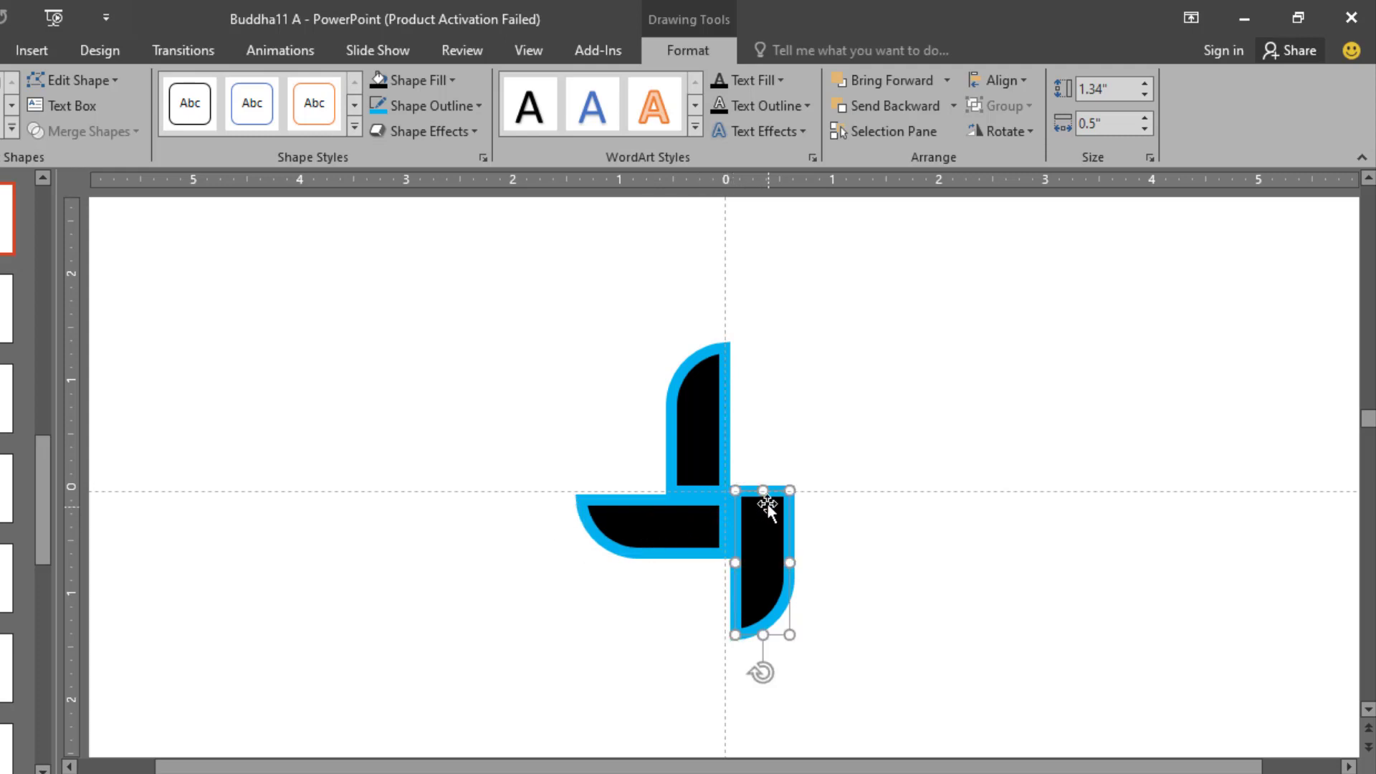
Duplicate the upper piece, rotate the copy right 90°, and place it just above and right of the guides' crossing.
{"action": "left_click", "coordinate": [707, 420]}
{"action": "left_click_drag", "start_coordinate": [707, 418], "coordinate": [772, 438]}
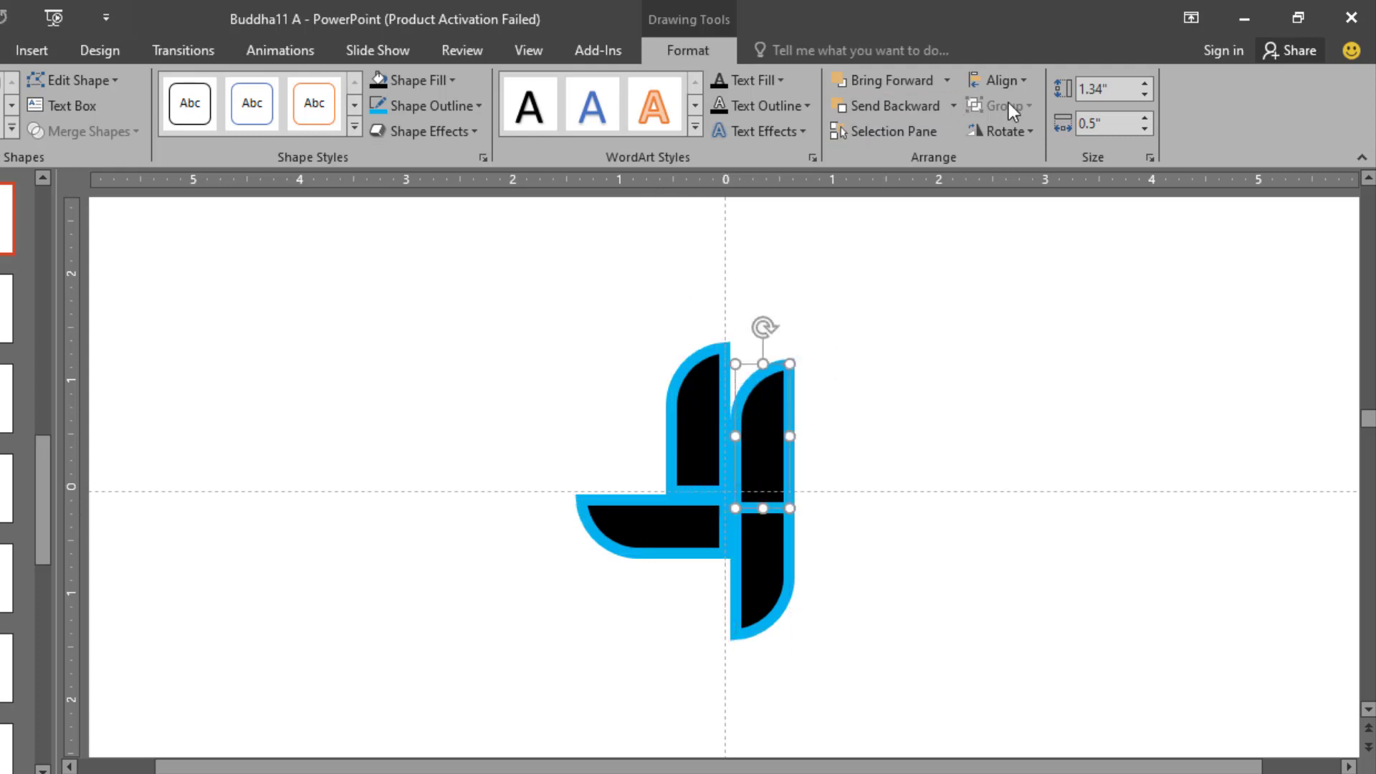
{"action": "left_click", "coordinate": [1018, 131]}
{"action": "left_click", "coordinate": [1023, 162]}
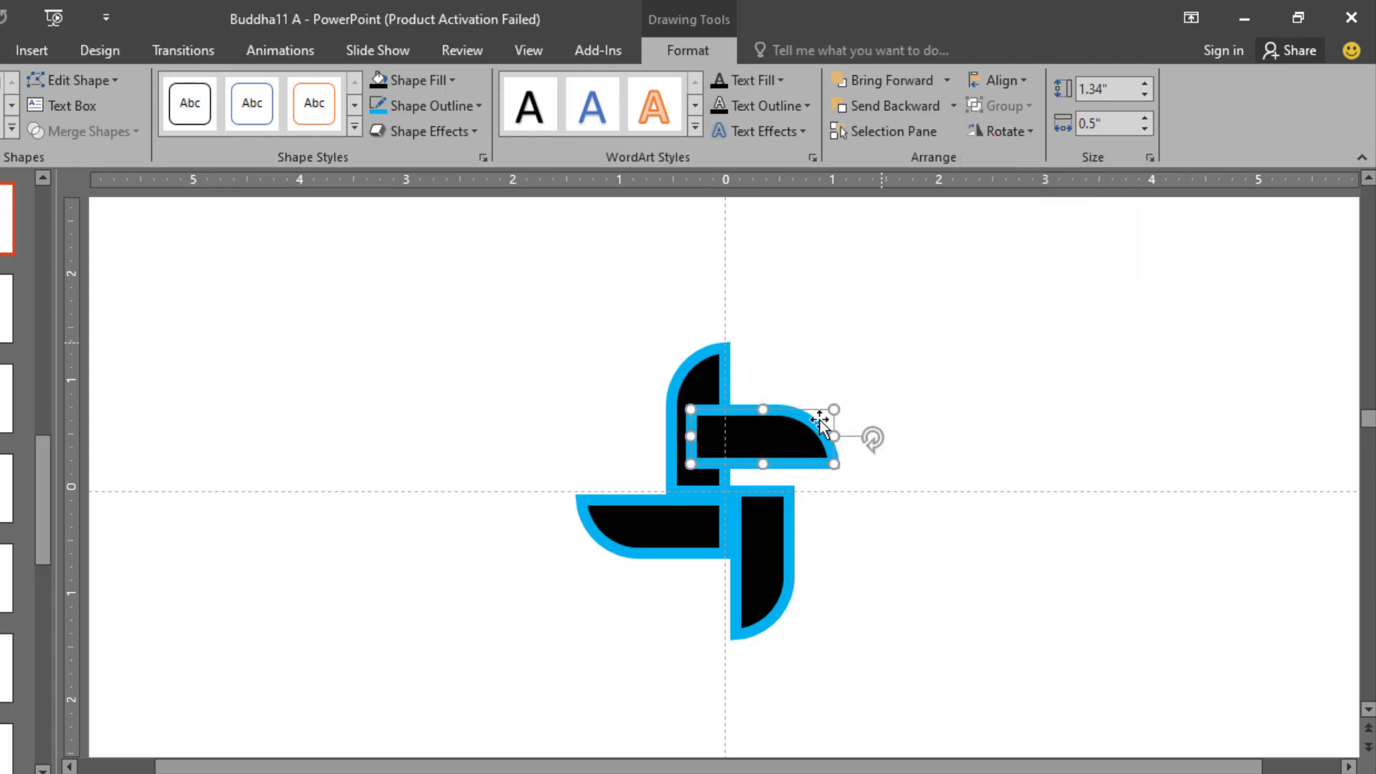
{"action": "left_click_drag", "start_coordinate": [819, 420], "coordinate": [825, 472]}
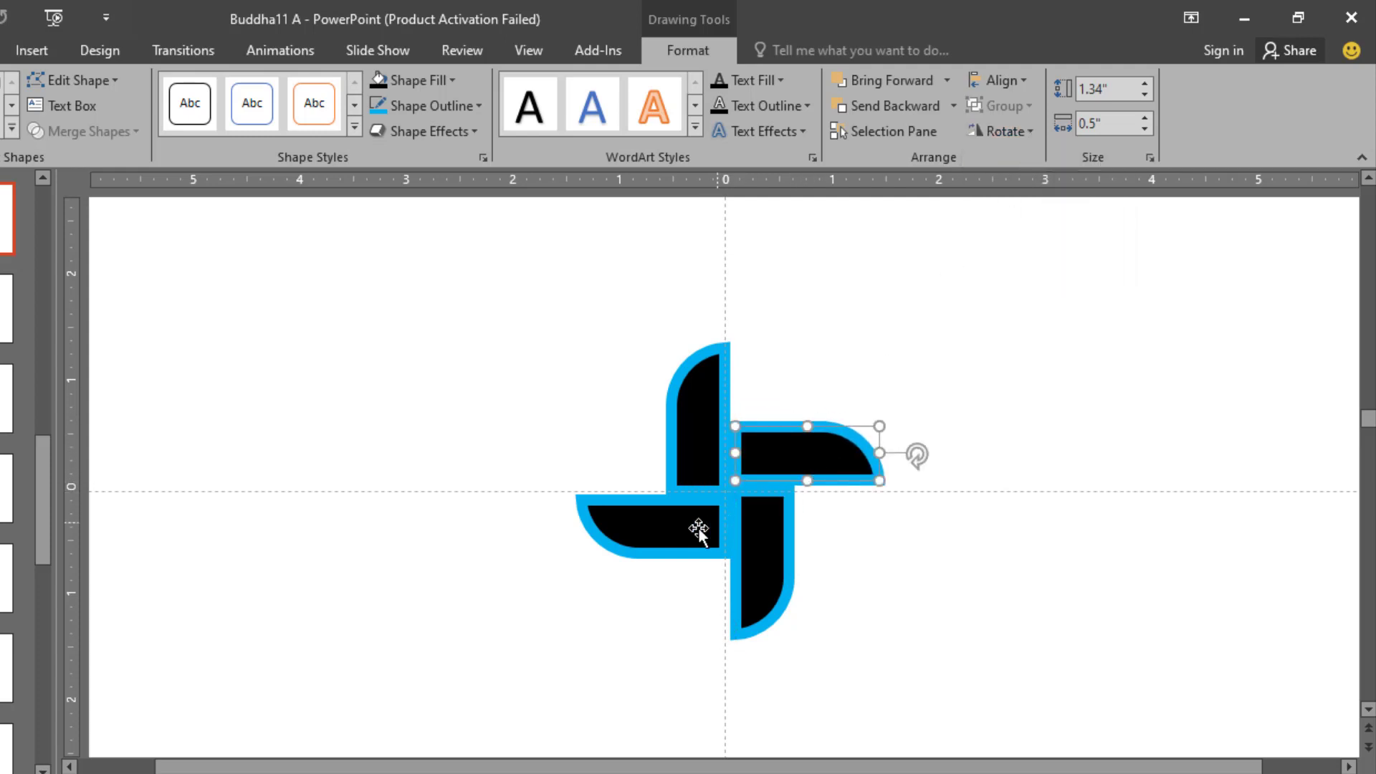
Nudge the misaligned pinwheel pieces inward so their blue outlines overlap along the guides at the slide center.
{"action": "left_click_drag", "start_coordinate": [698, 528], "coordinate": [757, 515]}
{"action": "left_click_drag", "start_coordinate": [790, 448], "coordinate": [786, 459]}
{"action": "left_click", "coordinate": [816, 362]}
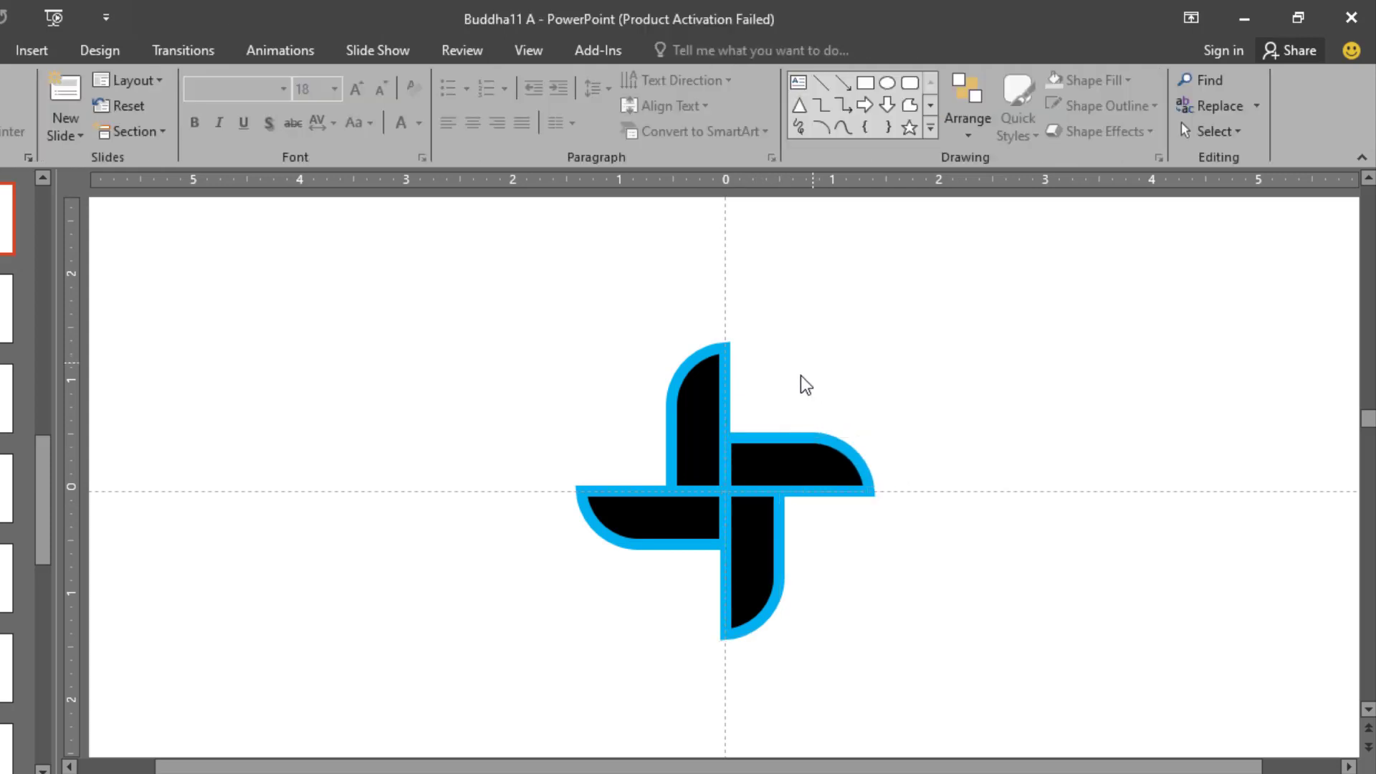
Group the four pinwheel pieces and rotate the group clockwise to a diagonal X orientation.
{"action": "scroll", "coordinate": [777, 374], "scroll_direction": "down", "scroll_amount": 3}
{"action": "left_click_drag", "start_coordinate": [571, 347], "coordinate": [916, 655]}
{"action": "key", "text": "ctrl+g"}
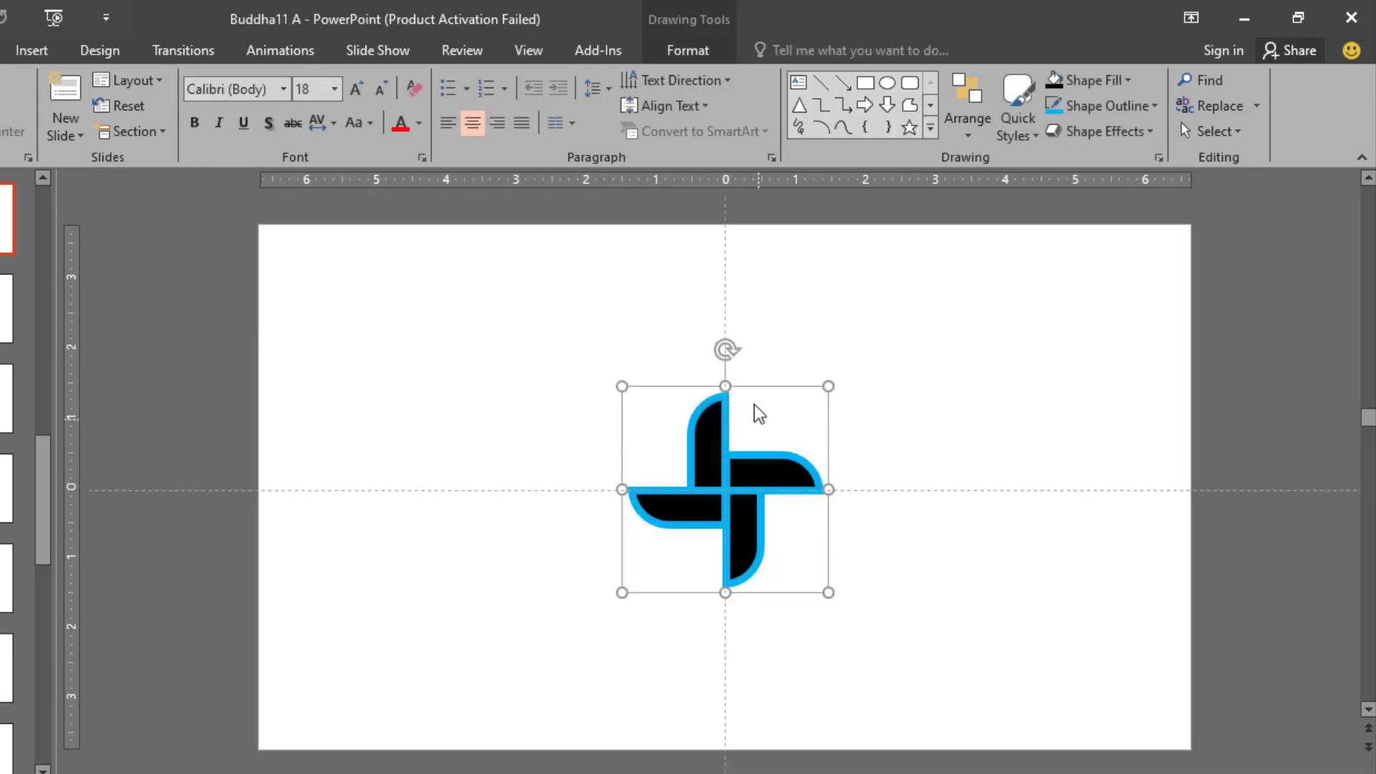
{"action": "mouse_move", "coordinate": [727, 353]}
{"action": "left_mouse_down"}
{"action": "mouse_move", "coordinate": [777, 390]}
{"action": "mouse_move", "coordinate": [795, 427]}
{"action": "left_mouse_up"}
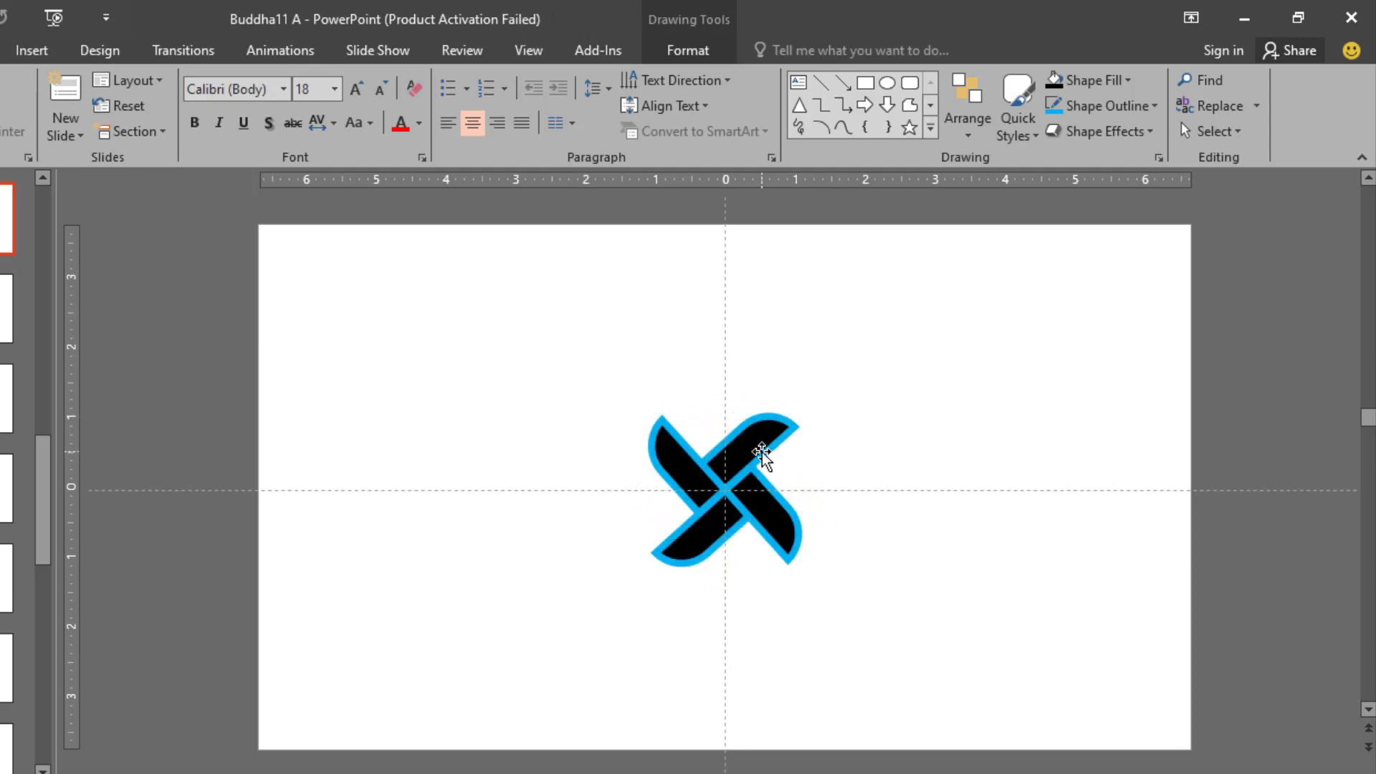
{"action": "left_click", "coordinate": [814, 350]}
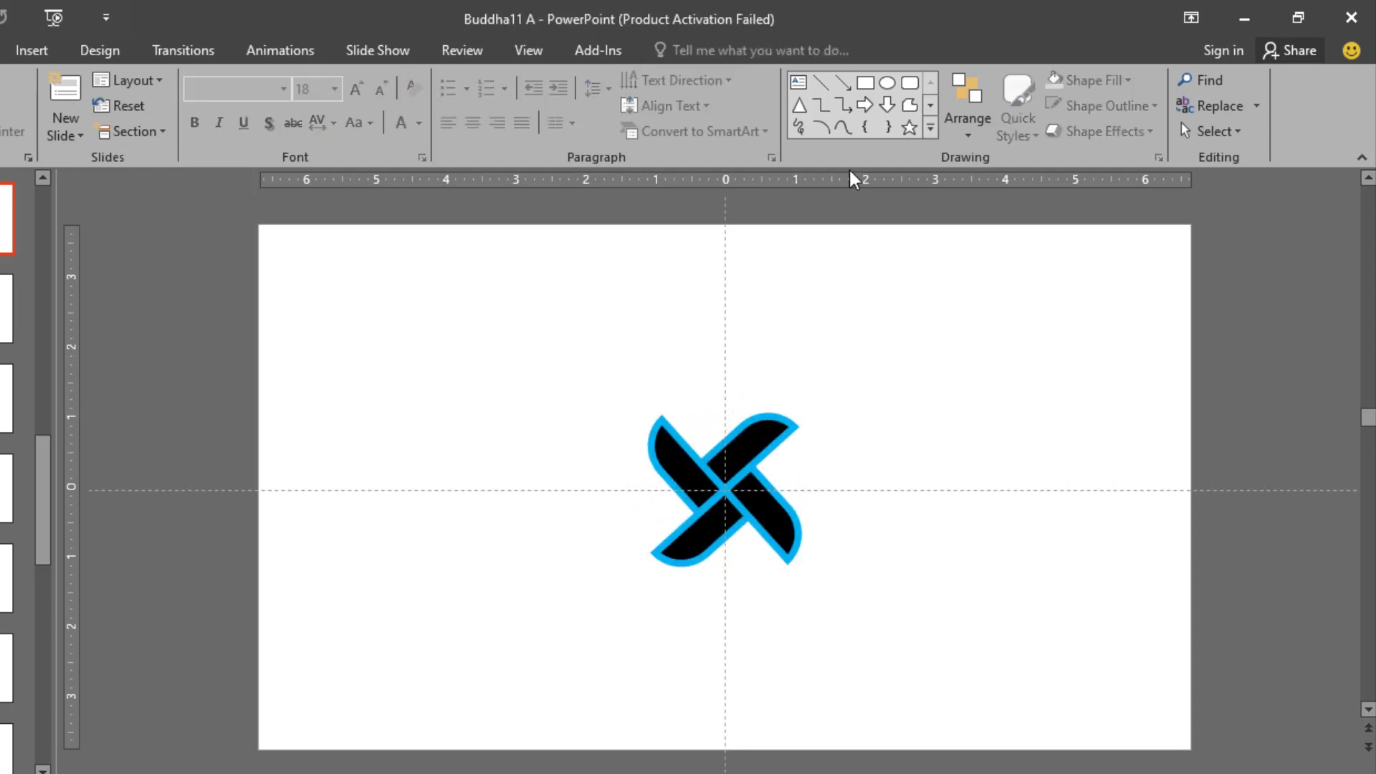
Draw a rounded square about 3.14" by 3.14" and center it on the guides' crossing.
{"action": "left_click", "coordinate": [910, 85]}
{"action": "left_click_drag", "start_coordinate": [793, 347], "coordinate": [1013, 569]}
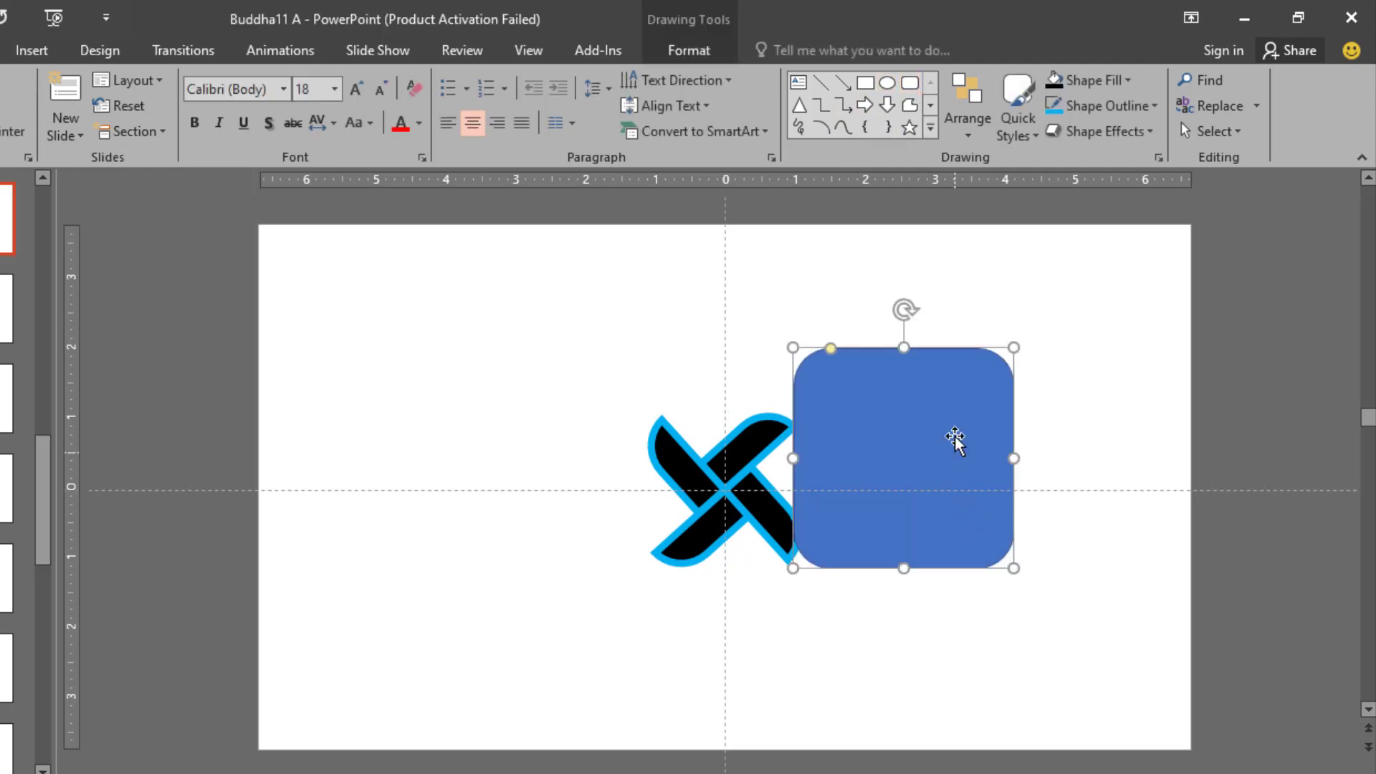
{"action": "left_click_drag", "start_coordinate": [955, 437], "coordinate": [776, 465]}
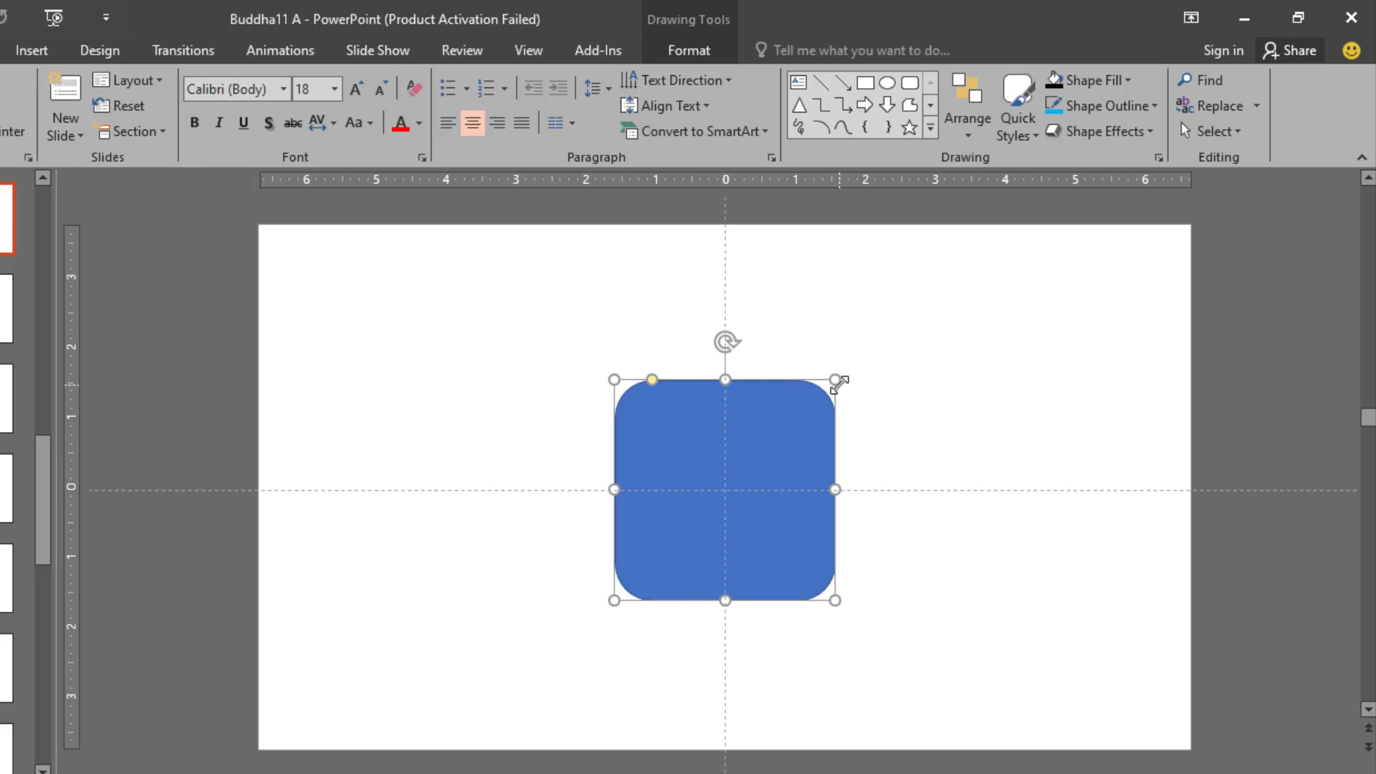
Fill the rounded square with black and remove its outline.
{"action": "scroll", "coordinate": [835, 378], "scroll_direction": "up", "scroll_amount": 4}
{"action": "left_click", "coordinate": [691, 40]}
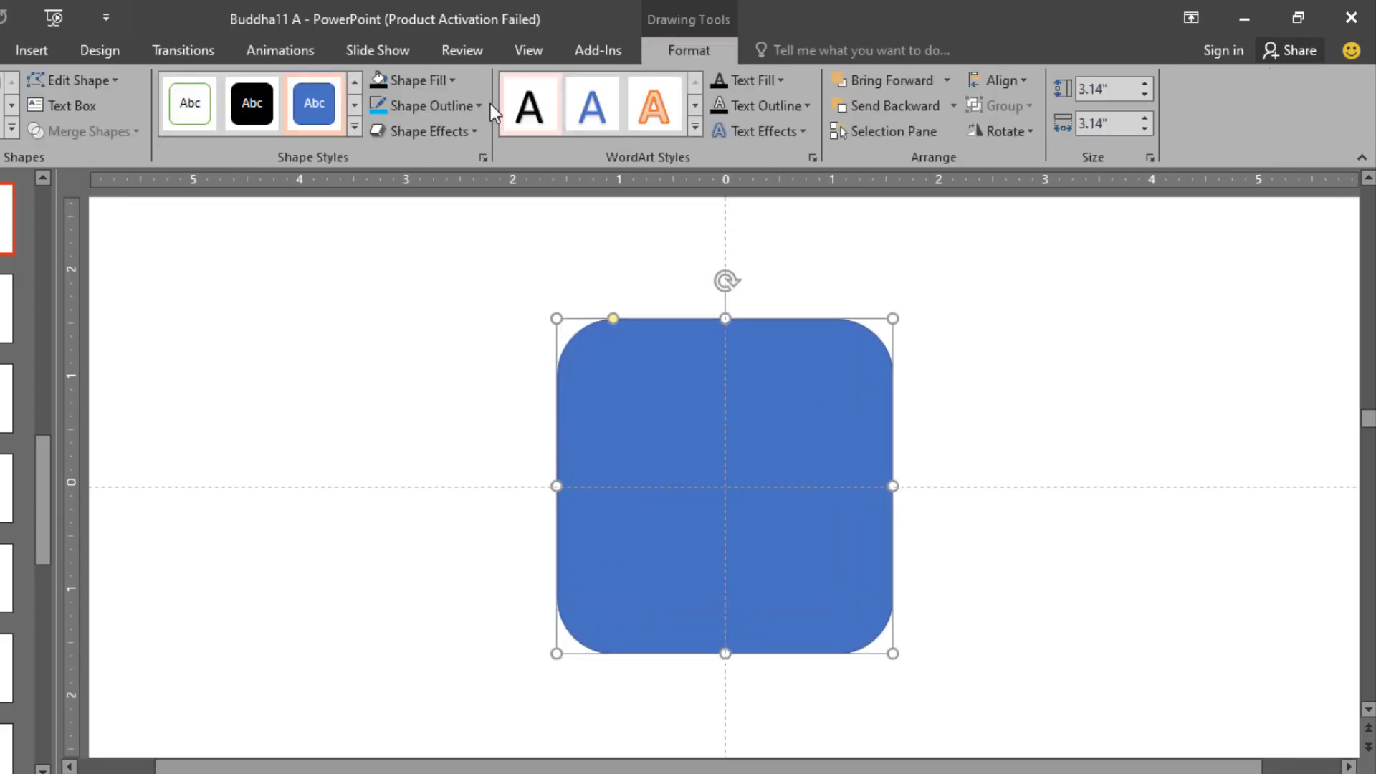
{"action": "left_click", "coordinate": [452, 80]}
{"action": "left_click", "coordinate": [396, 130]}
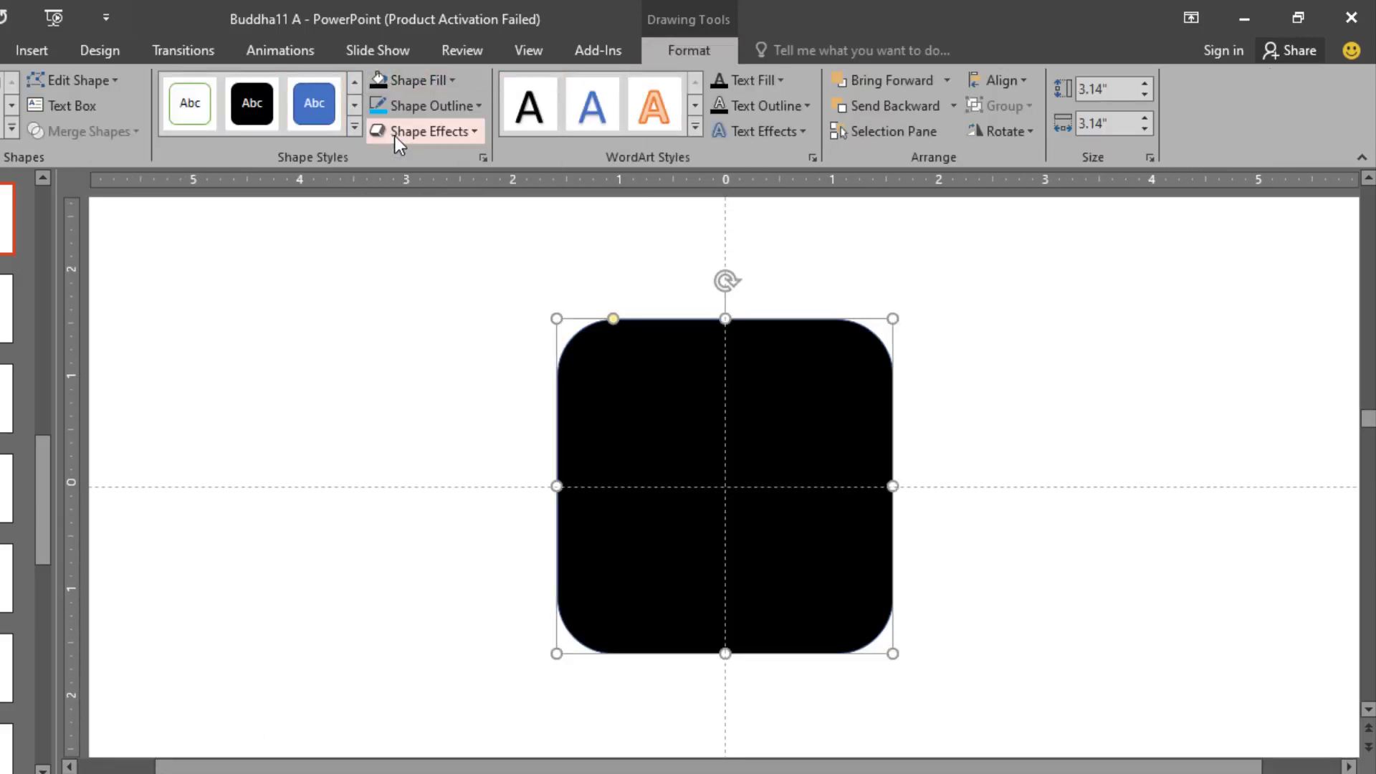
{"action": "left_click", "coordinate": [481, 105]}
{"action": "left_click", "coordinate": [401, 345]}
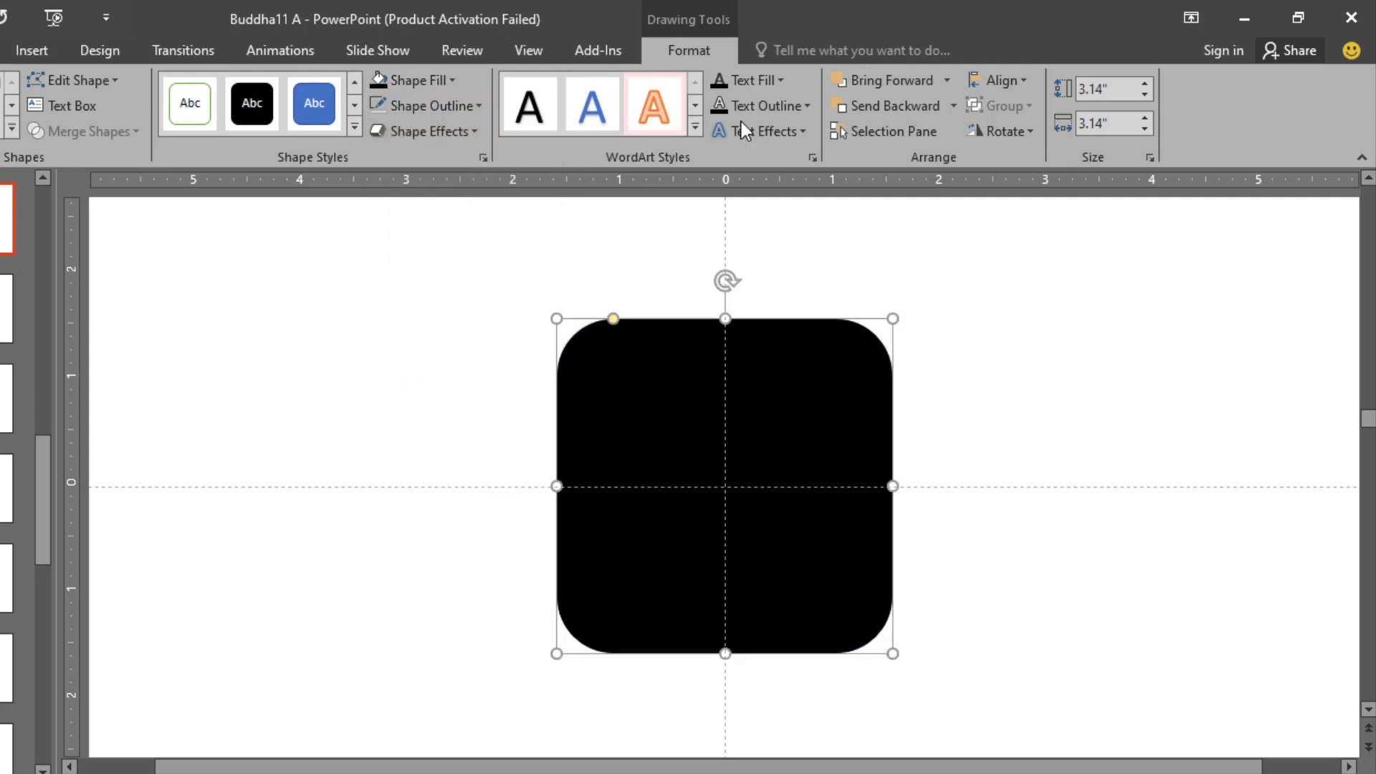
Send the black rounded square behind the pinwheel.
{"action": "left_click", "coordinate": [944, 80]}
{"action": "left_click", "coordinate": [948, 108]}
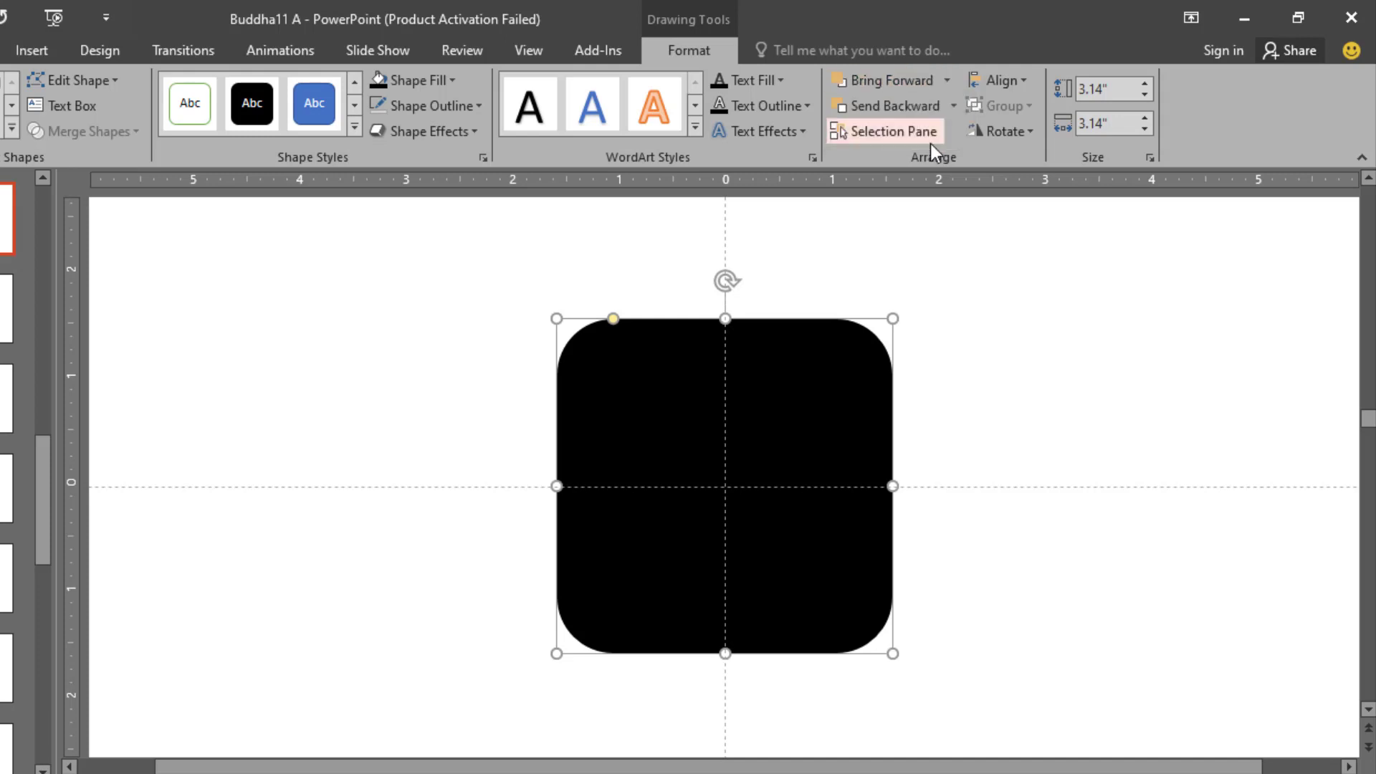
{"action": "left_click", "coordinate": [953, 105]}
{"action": "left_click", "coordinate": [948, 164]}
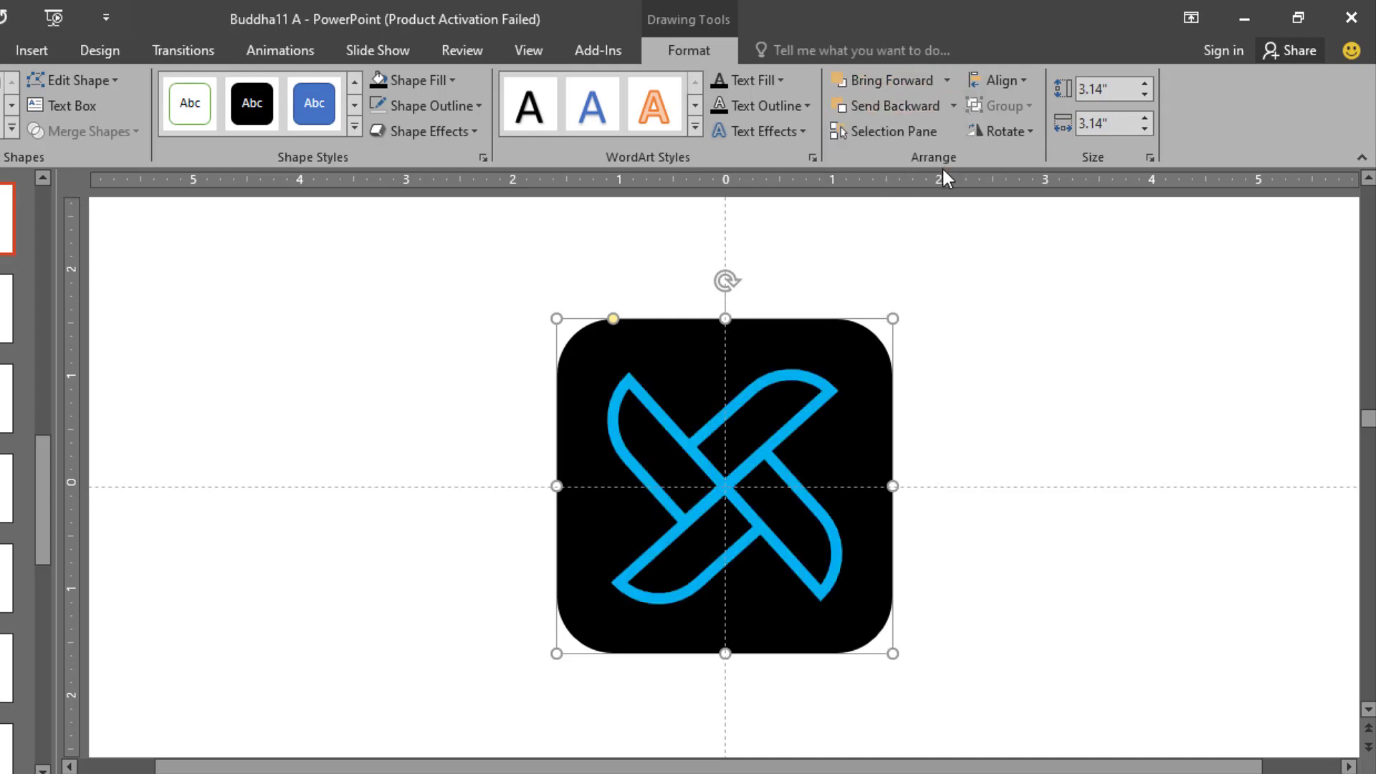
{"action": "left_click", "coordinate": [819, 333]}
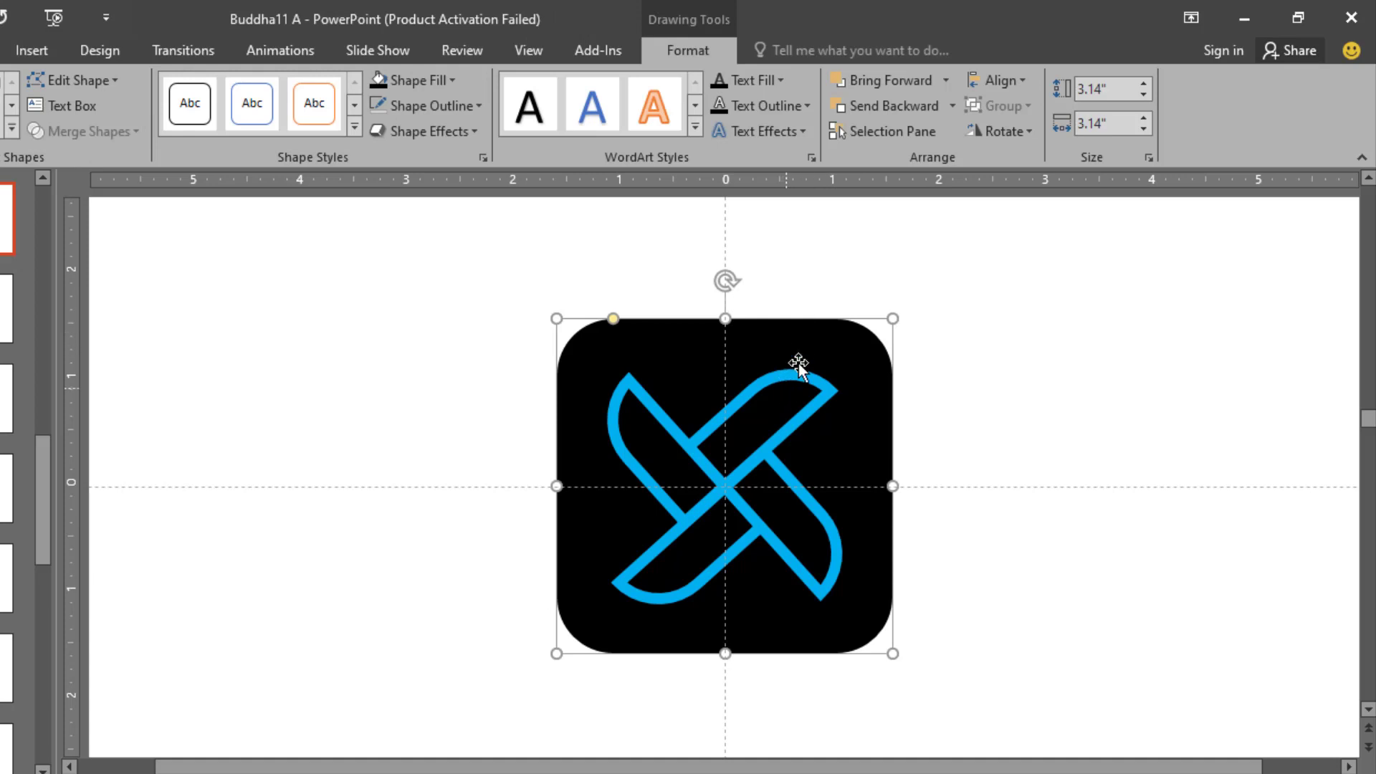
{"action": "left_click", "coordinate": [857, 269]}
Group the black rounded square with the pinwheel.
{"action": "scroll", "coordinate": [839, 281], "scroll_direction": "down", "scroll_amount": 4}
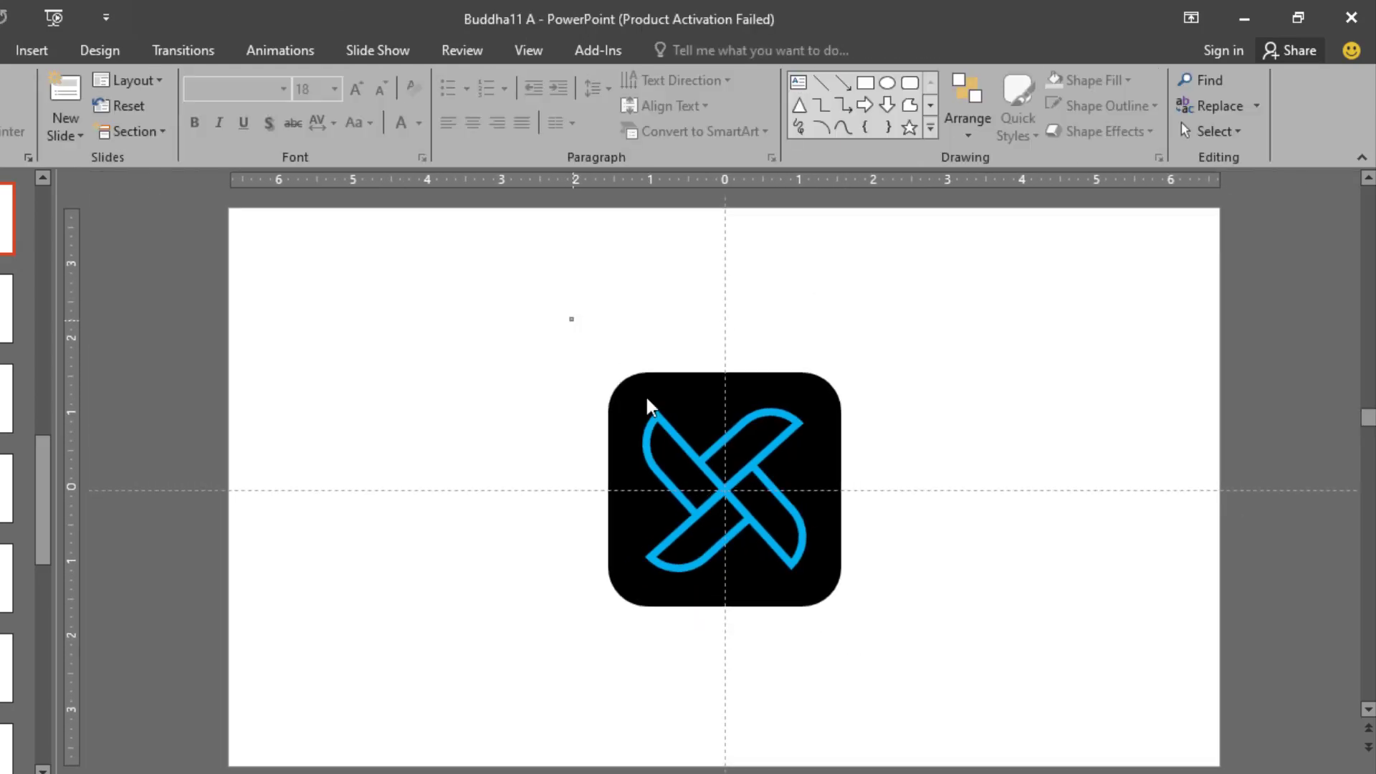
{"action": "left_click_drag", "start_coordinate": [568, 317], "coordinate": [952, 698]}
{"action": "key", "text": "ctrl+f"}
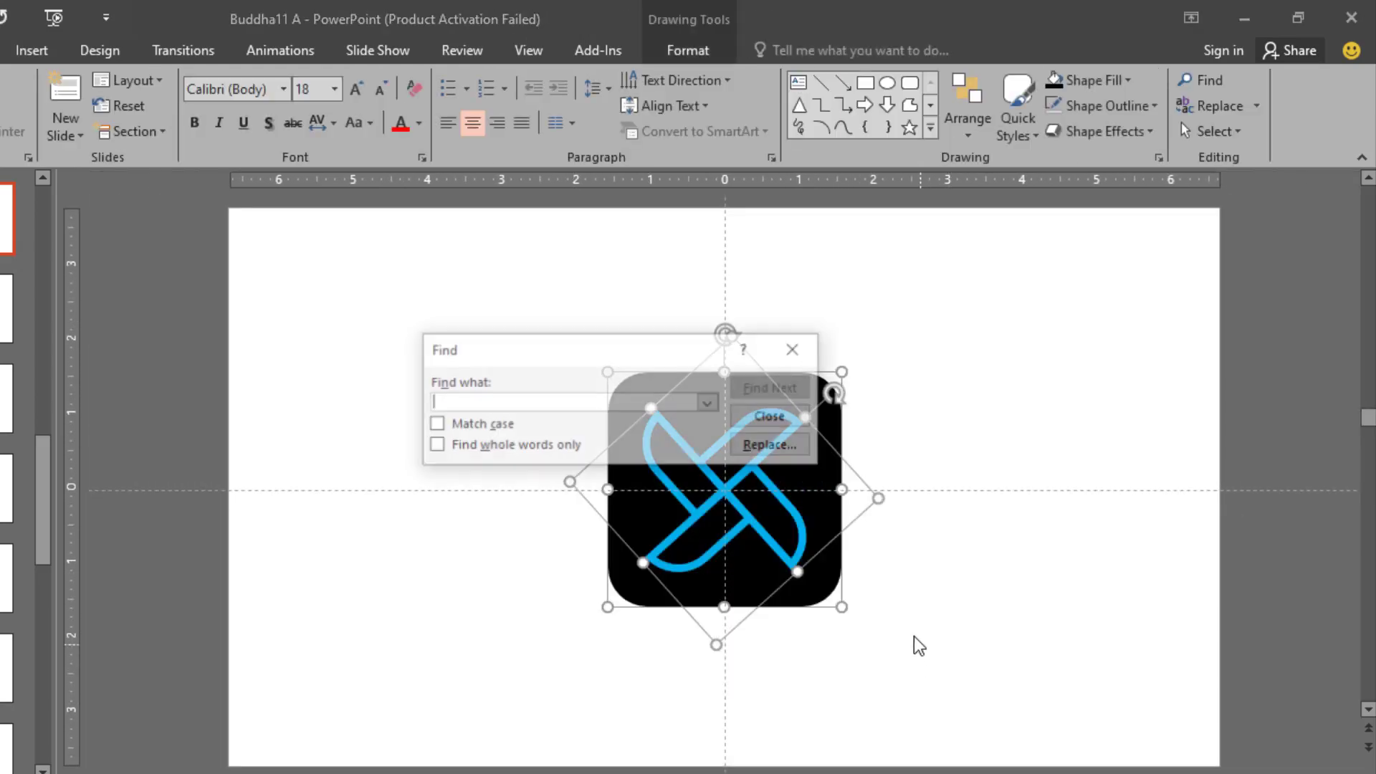
{"action": "left_click", "coordinate": [804, 348]}
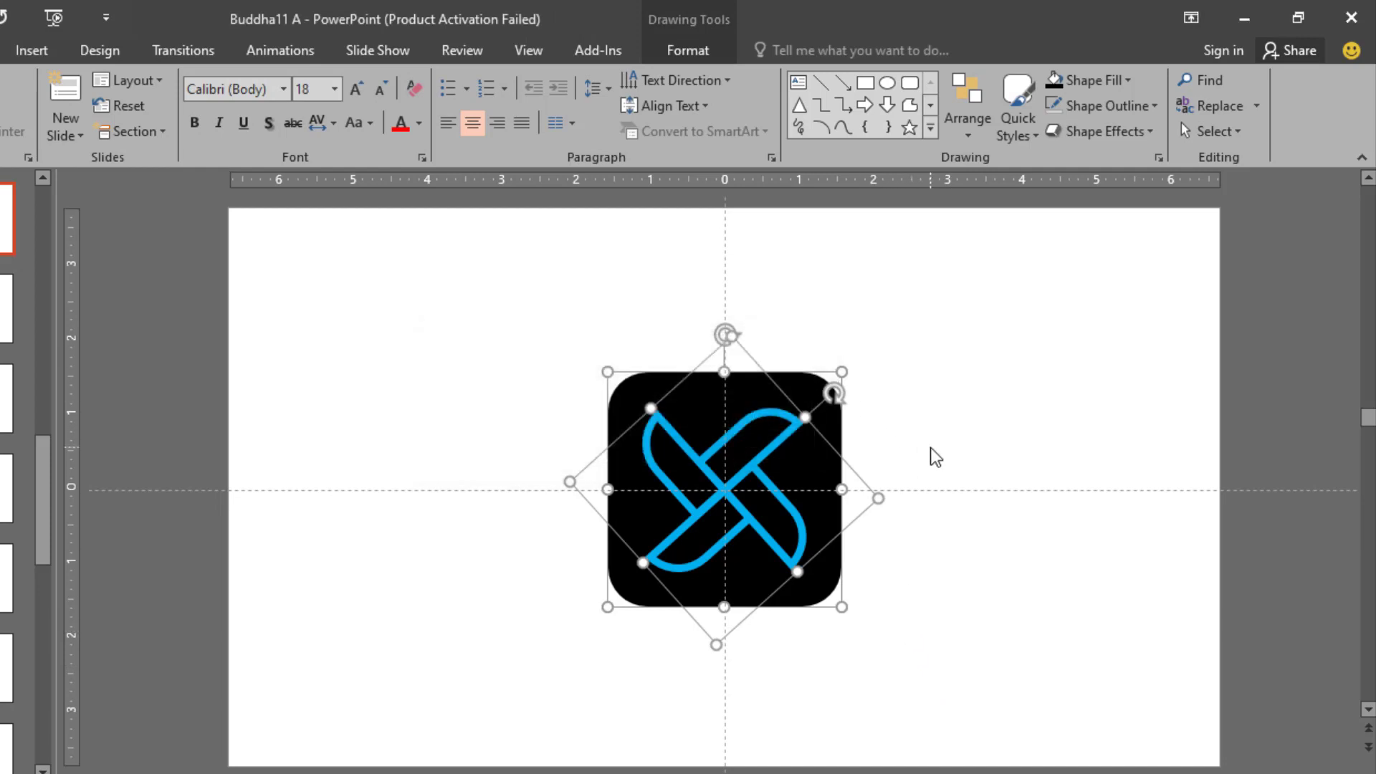
{"action": "key", "text": "ctrl+g"}
{"action": "scroll", "coordinate": [876, 463], "scroll_direction": "up", "scroll_amount": 3}
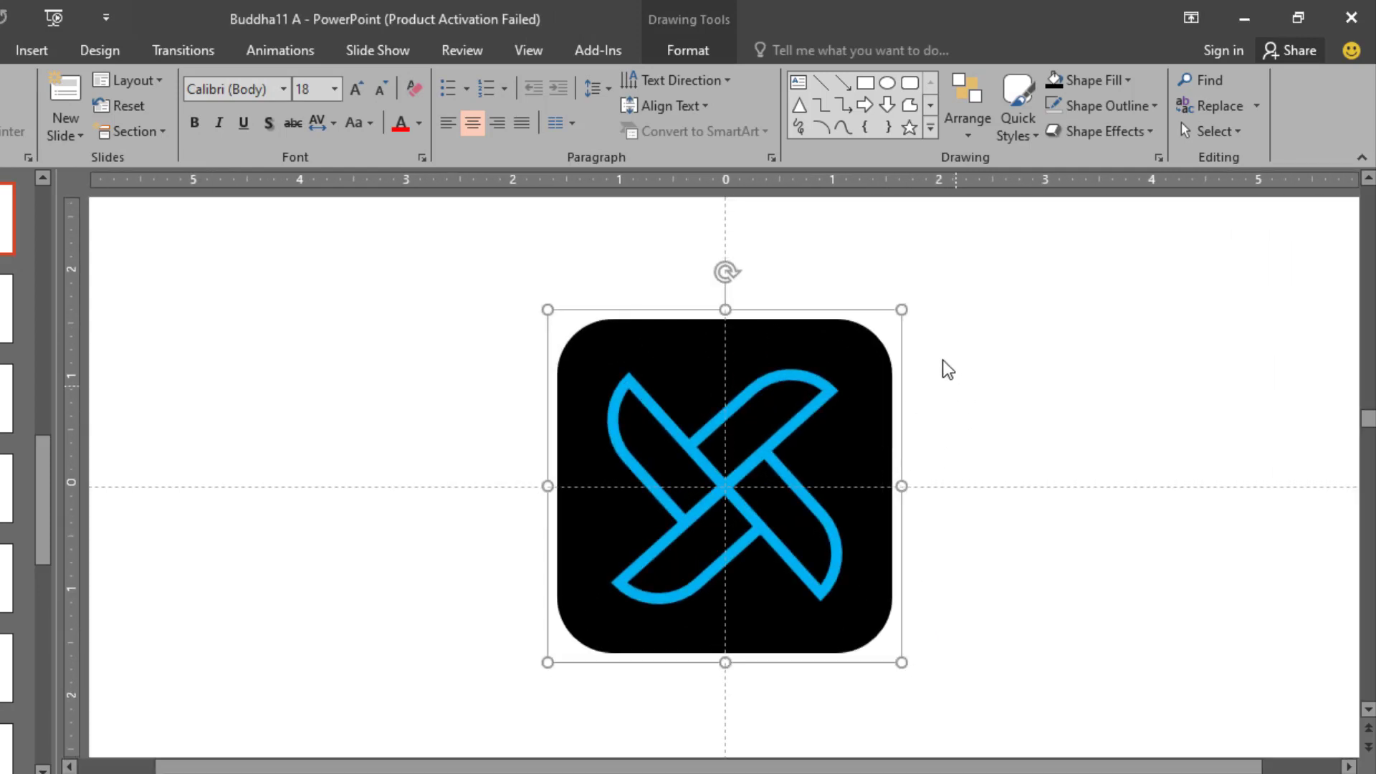
Add a text box reading "Pinreel Icon" above and to the right of the icon.
{"action": "left_click", "coordinate": [1018, 290]}
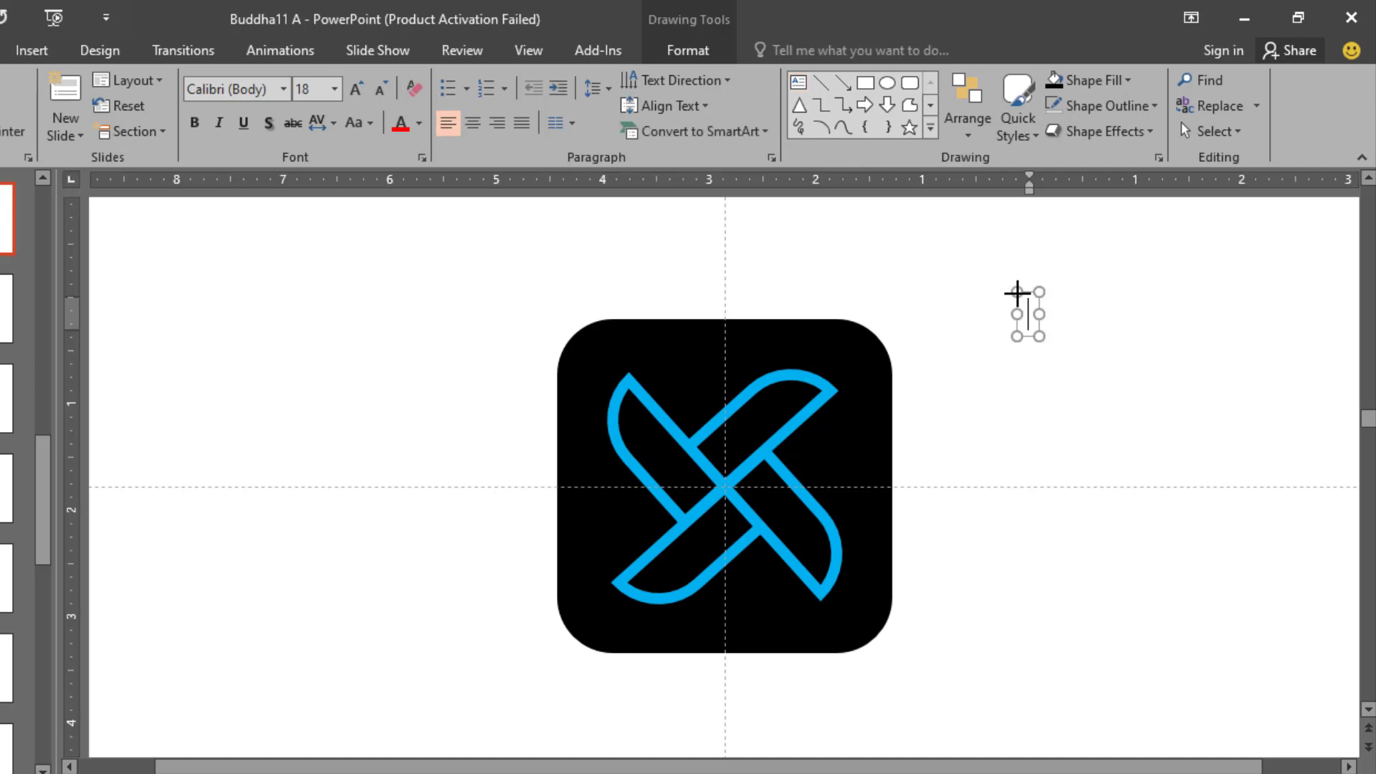
{"action": "type", "text": "Pin"}
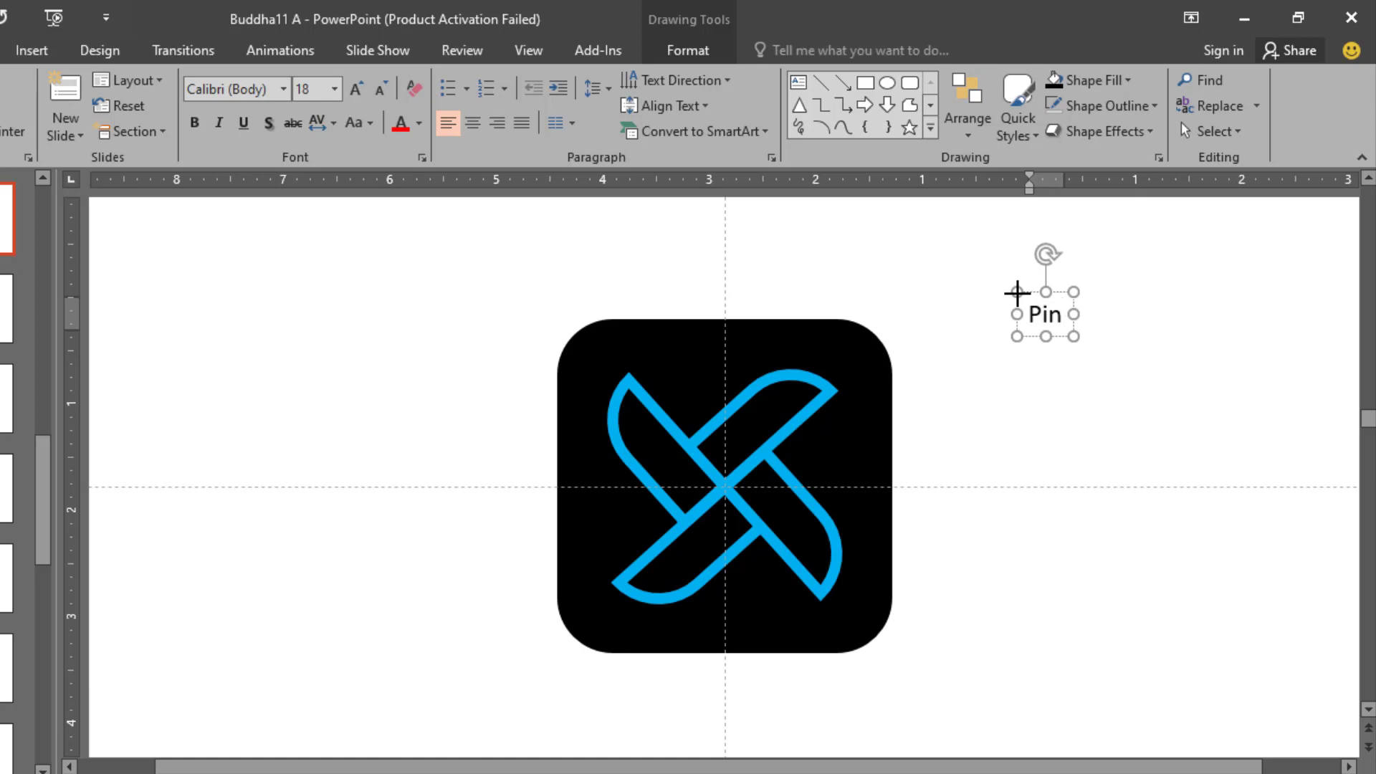
{"action": "type", "text": "reel"}
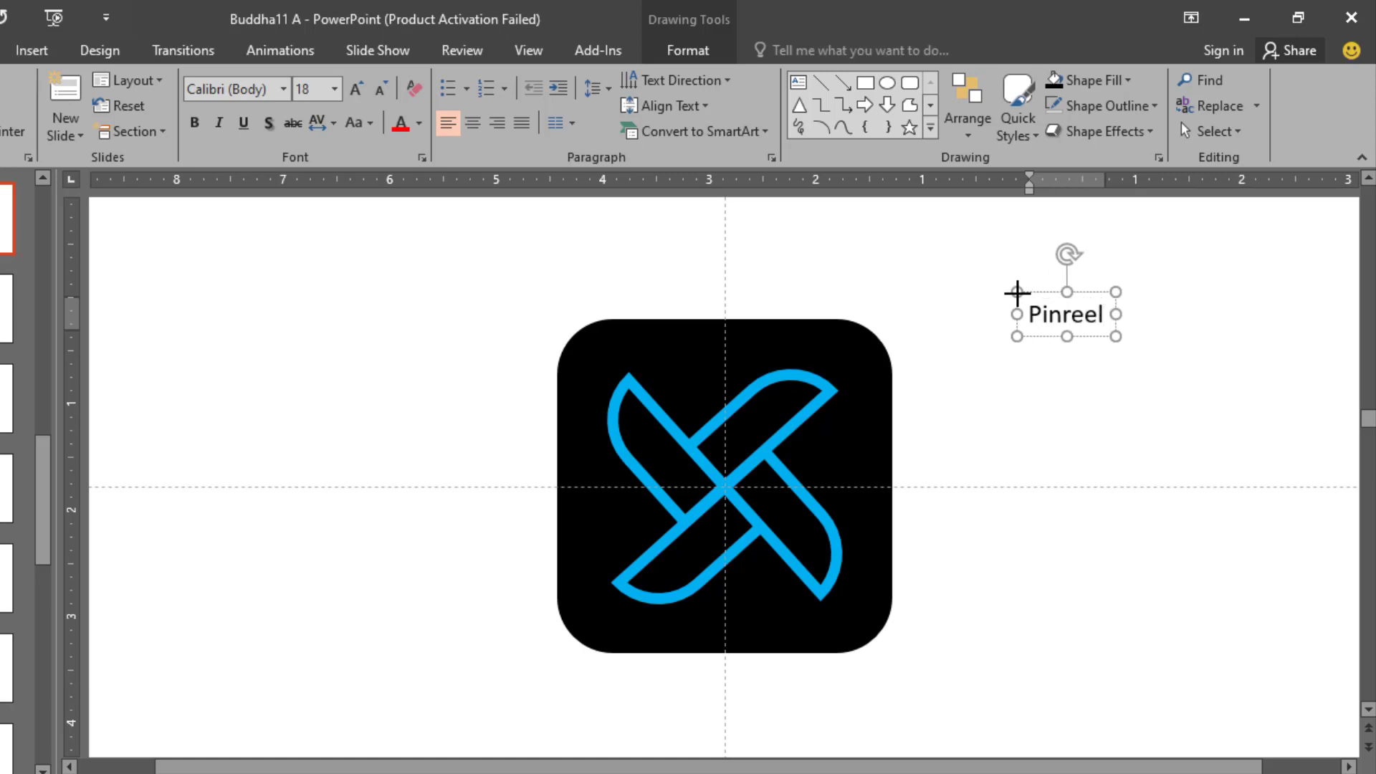
{"action": "type", "text": " Icoon"}
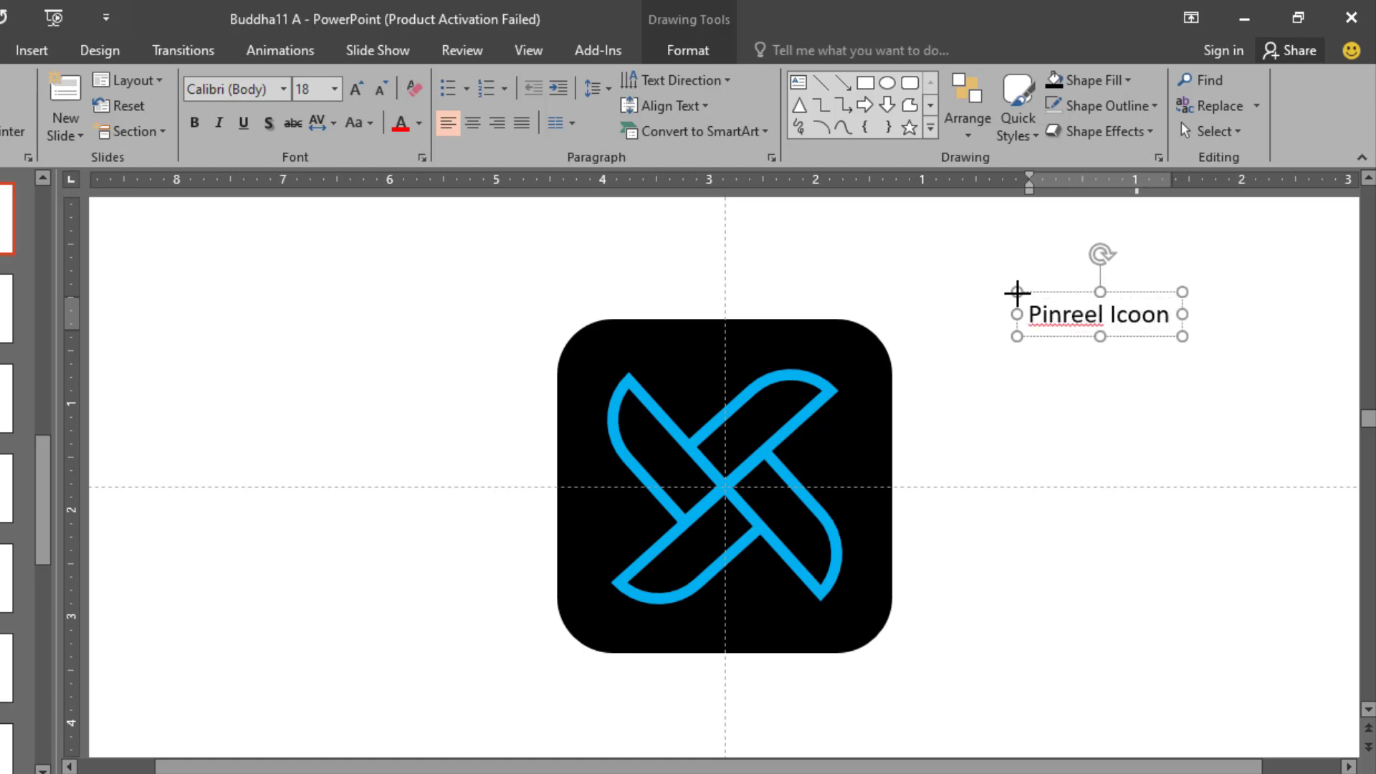
{"action": "key", "text": "BackSpace"}
{"action": "key", "text": "BackSpace"}
{"action": "type", "text": "n"}
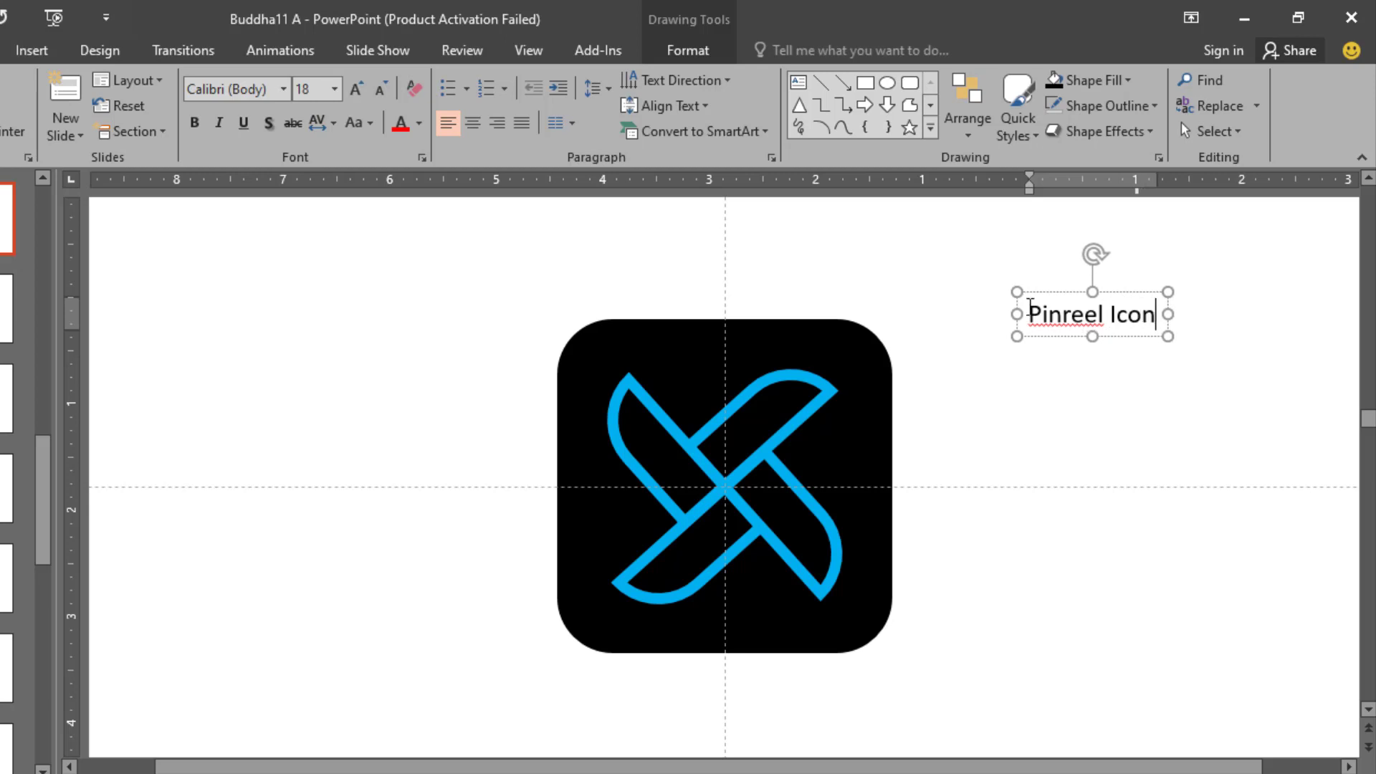
Ignore the spelling flag on "Pinreel" and move the text box beside the icon's upper-right corner.
{"action": "left_click", "coordinate": [1067, 327]}
{"action": "right_click", "coordinate": [1077, 323]}
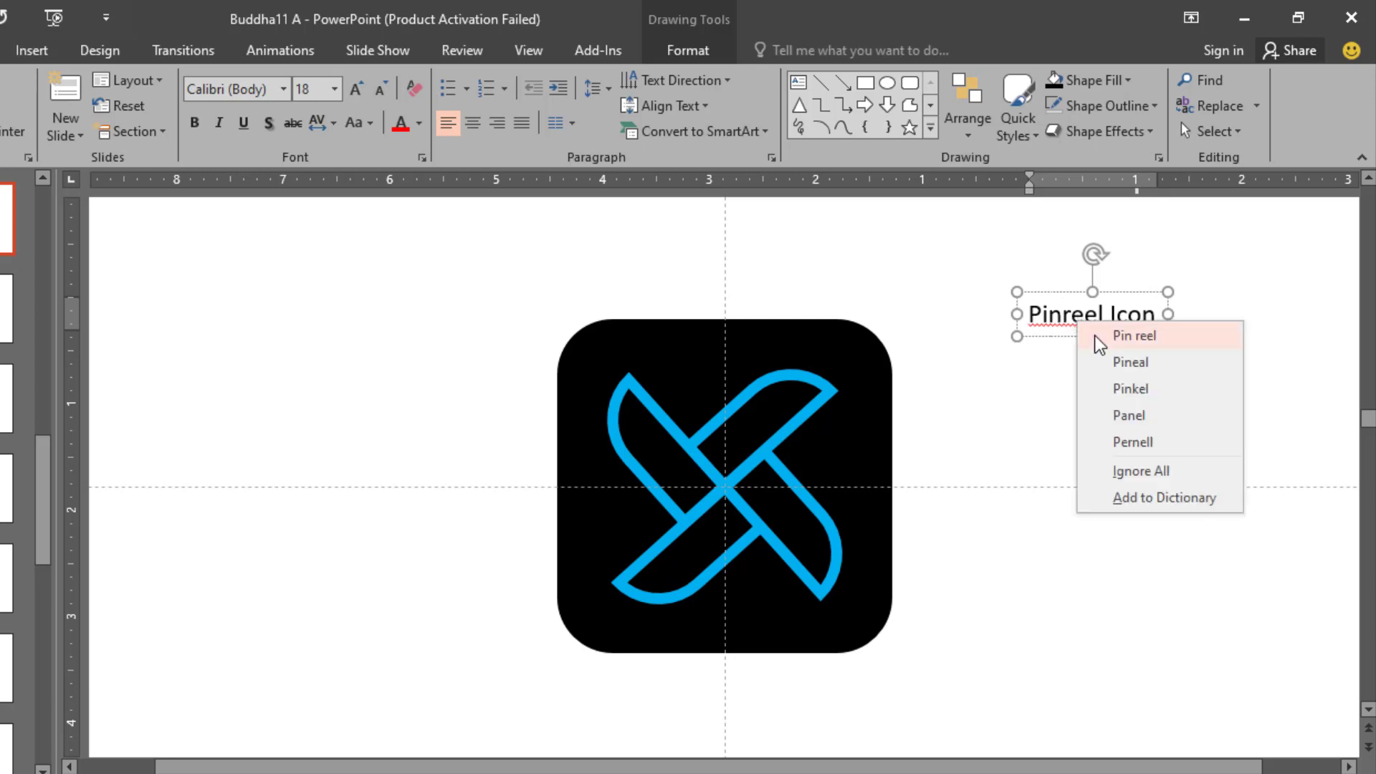
{"action": "left_click", "coordinate": [1132, 472]}
{"action": "left_click", "coordinate": [1098, 424]}
{"action": "left_click_drag", "start_coordinate": [1074, 343], "coordinate": [939, 336]}
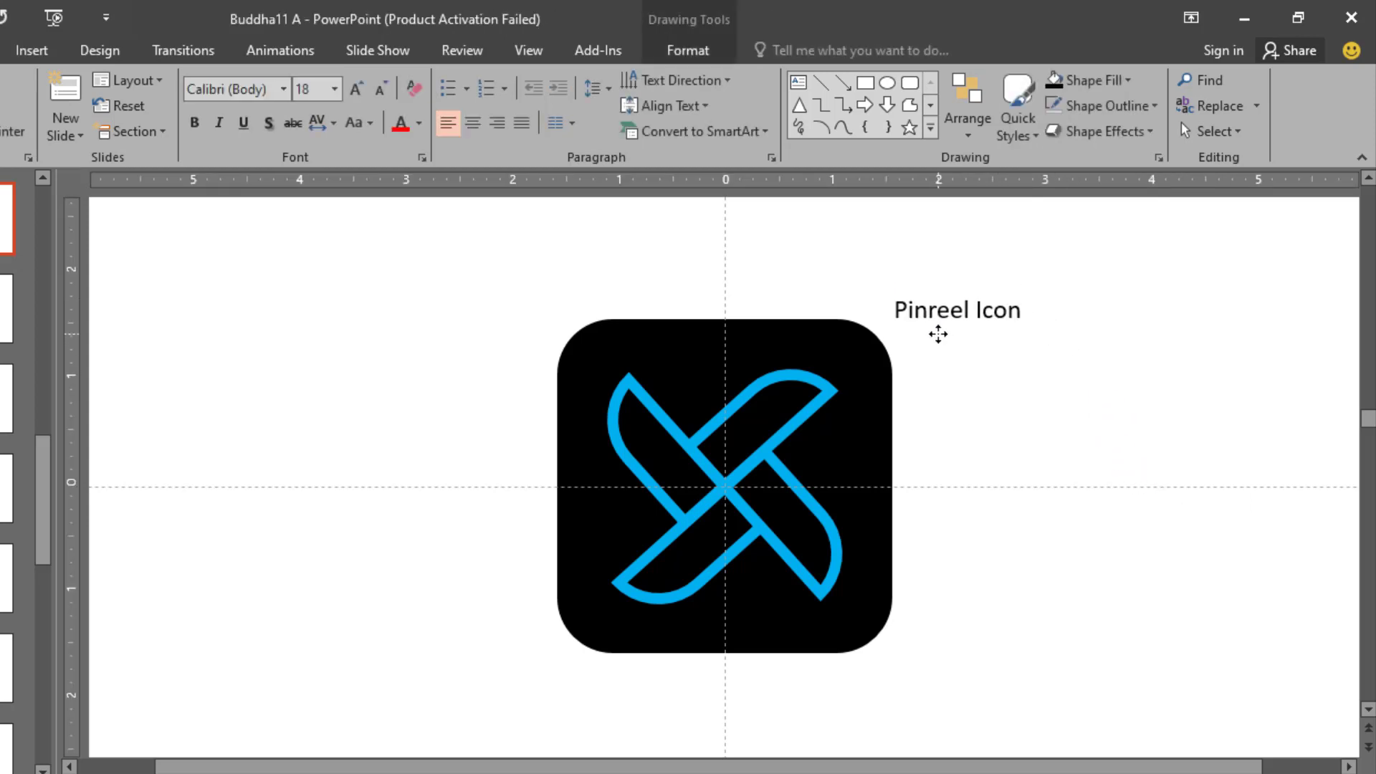
Format the "Pinreel Icon" text with shadow and bold at 44 pt and place it directly beneath the icon.
{"action": "left_click", "coordinate": [269, 124]}
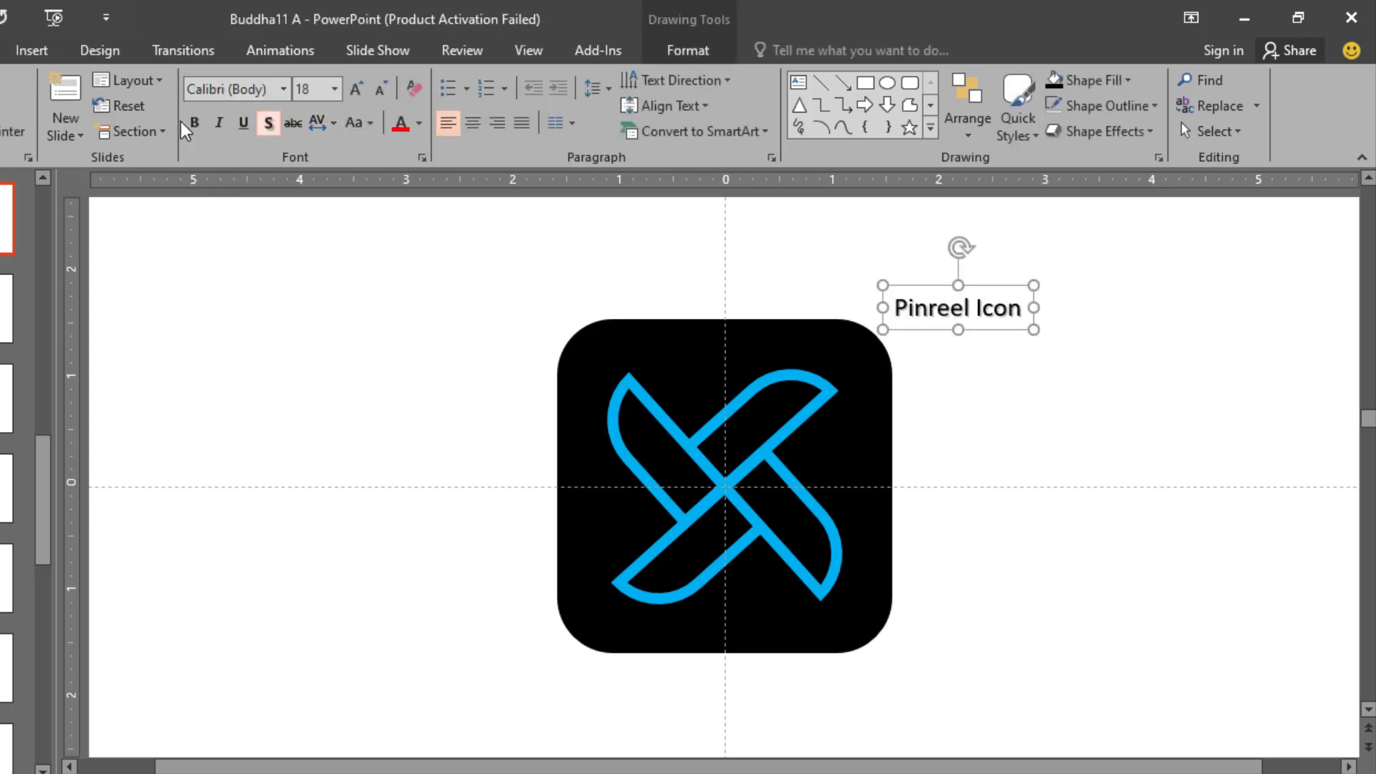
{"action": "left_click", "coordinate": [194, 122]}
{"action": "left_click", "coordinate": [355, 89]}
{"action": "left_click", "coordinate": [356, 90]}
{"action": "left_click", "coordinate": [355, 90]}
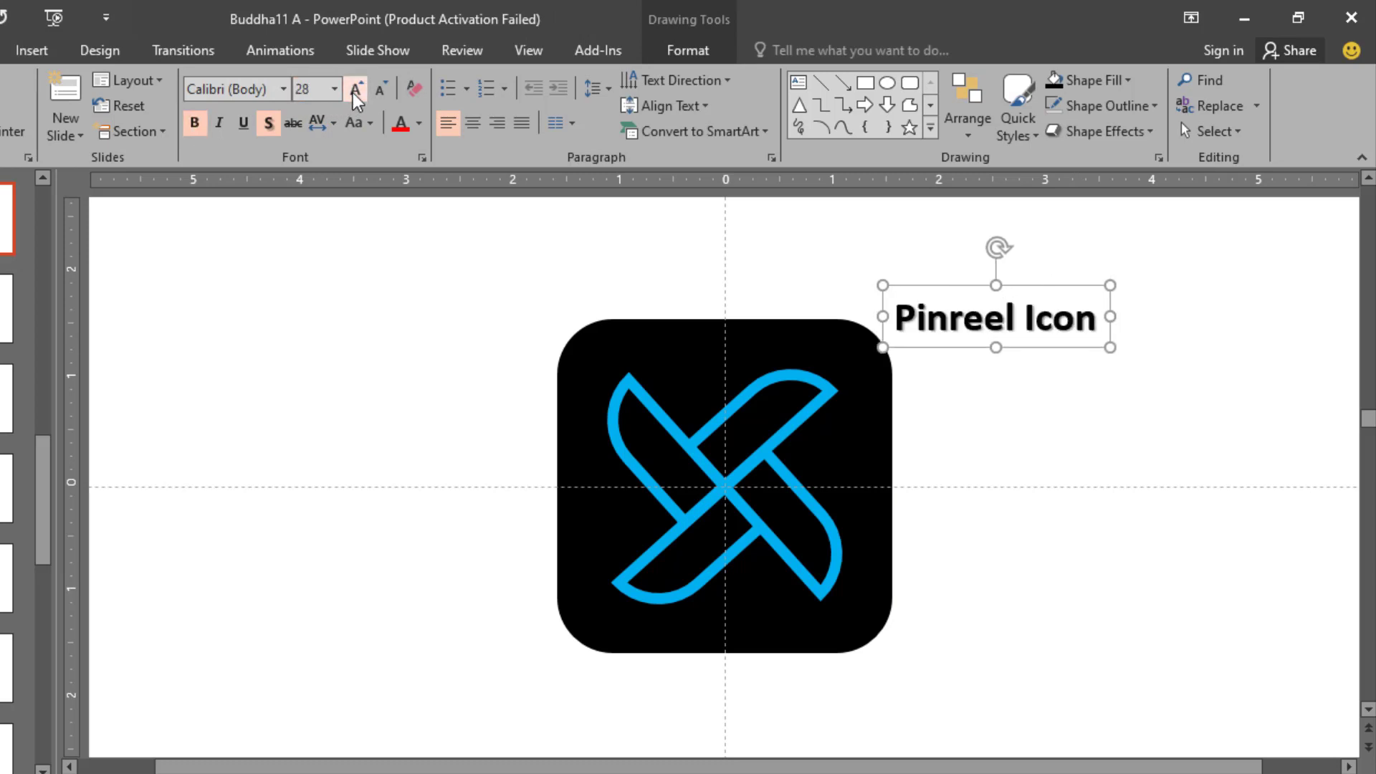
{"action": "left_click", "coordinate": [355, 89]}
{"action": "left_click", "coordinate": [356, 90]}
{"action": "left_click", "coordinate": [355, 90]}
{"action": "left_click_drag", "start_coordinate": [974, 372], "coordinate": [666, 727]}
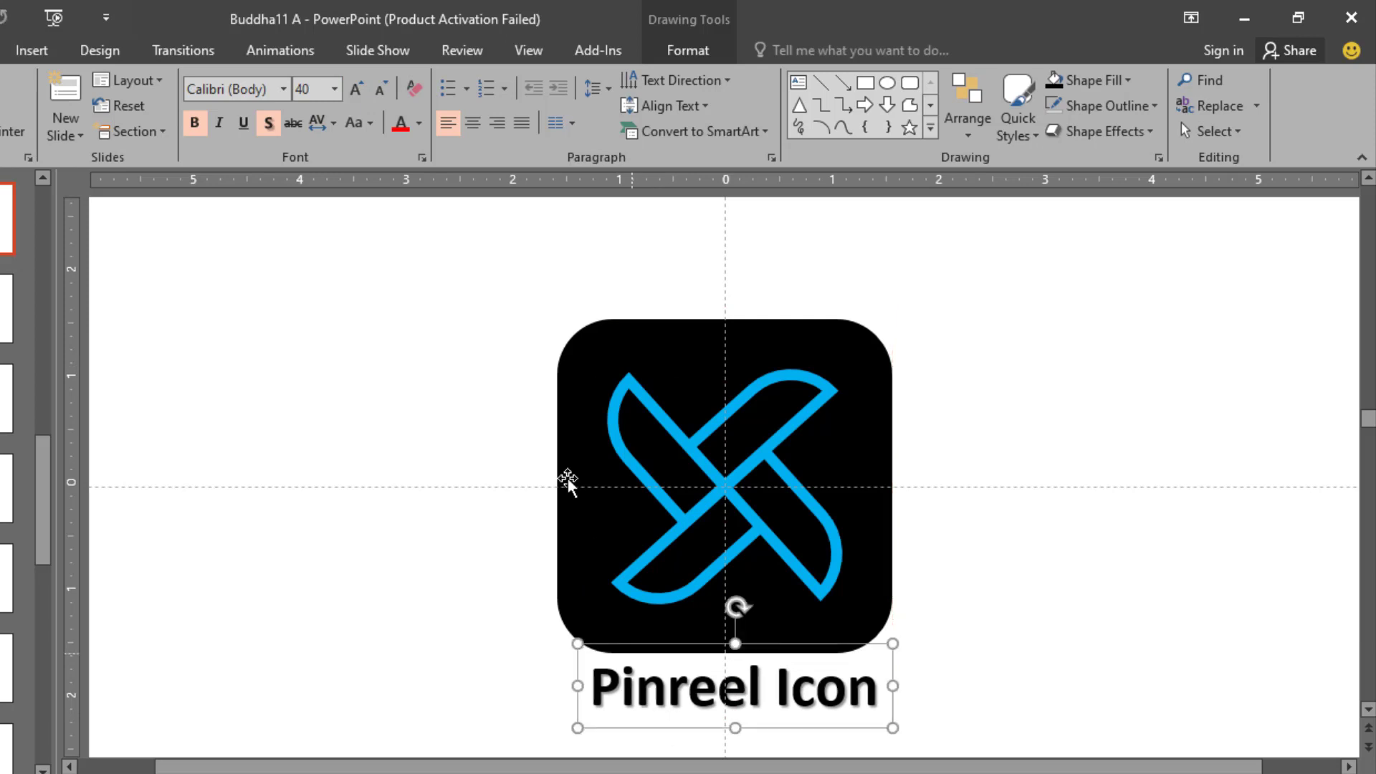
{"action": "left_click", "coordinate": [356, 90]}
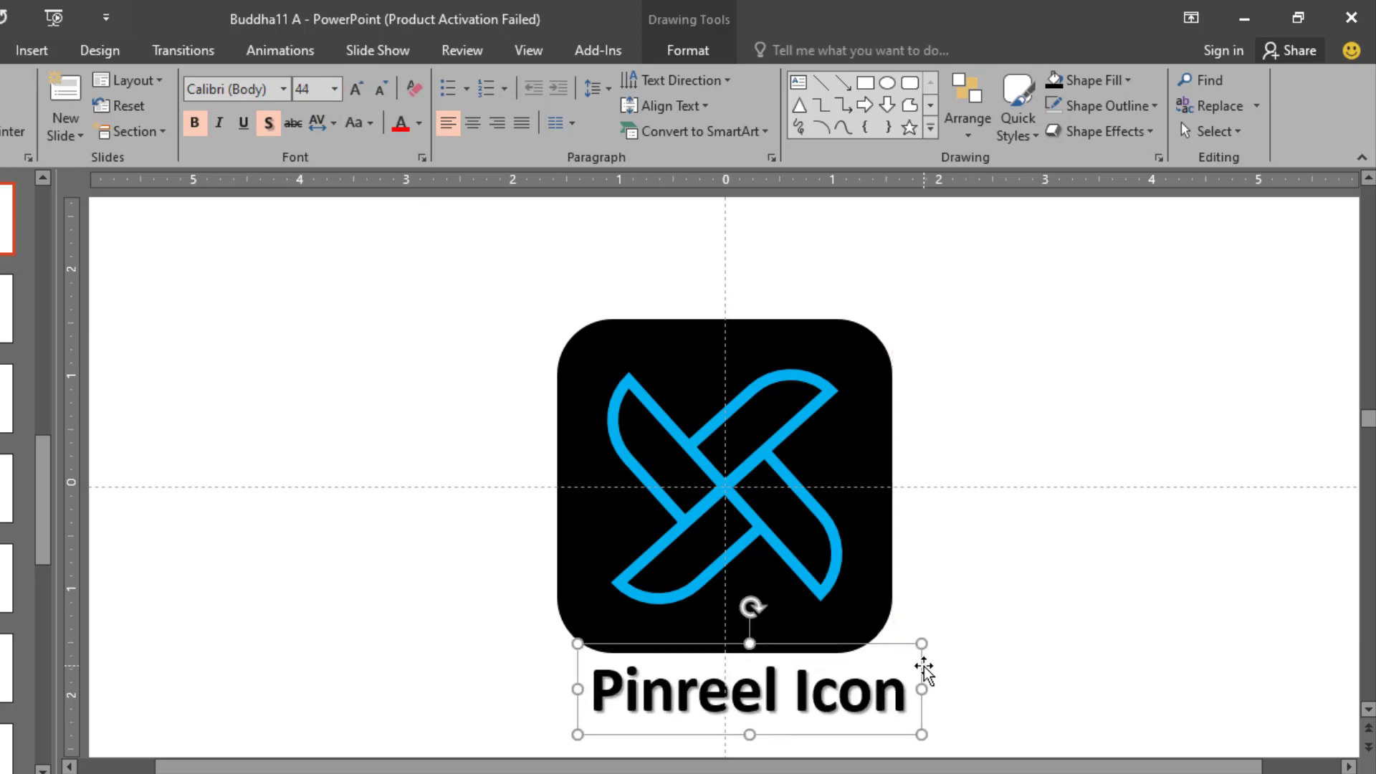
Duplicate the "Pinreel Icon" text, color the copy gold, and lay it slightly offset over the black original.
{"action": "left_click_drag", "start_coordinate": [925, 668], "coordinate": [640, 405]}
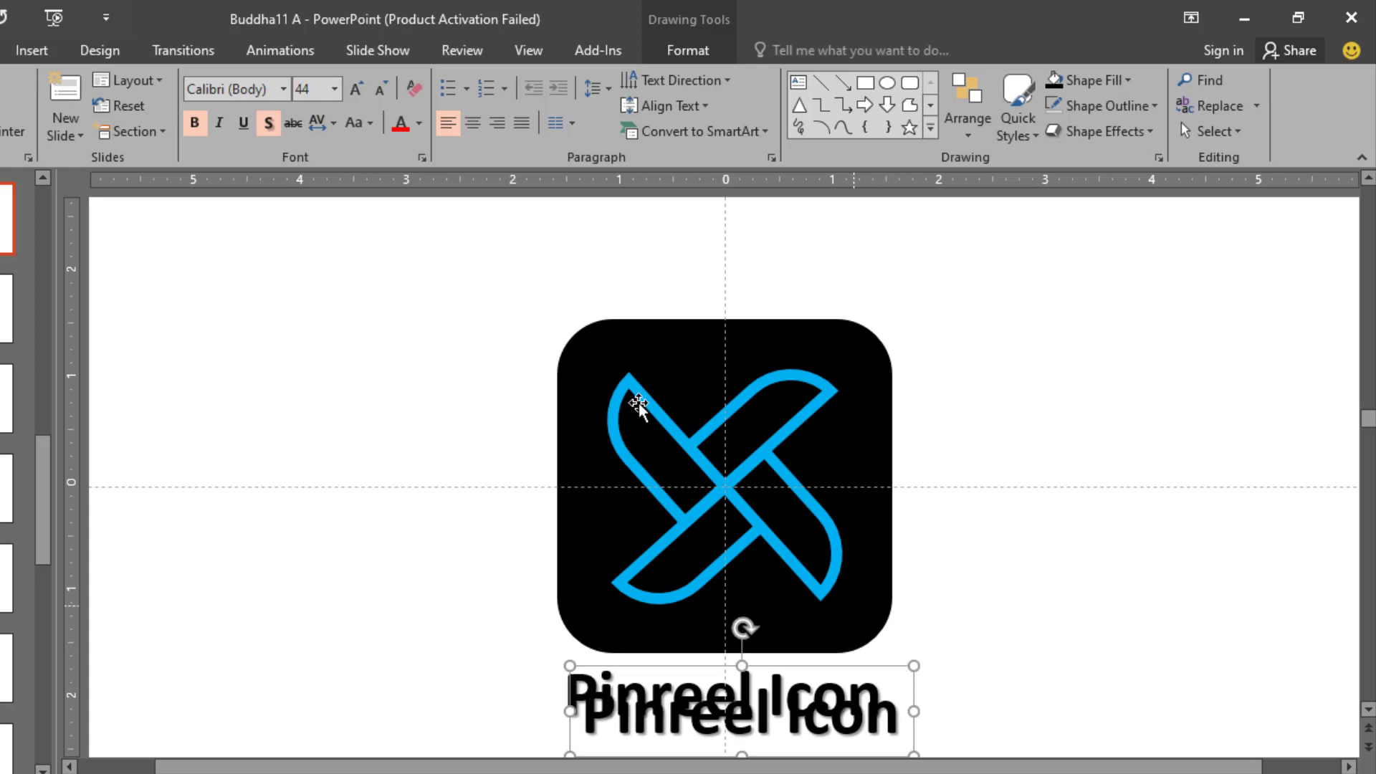
{"action": "left_click", "coordinate": [418, 123]}
{"action": "left_click", "coordinate": [441, 294]}
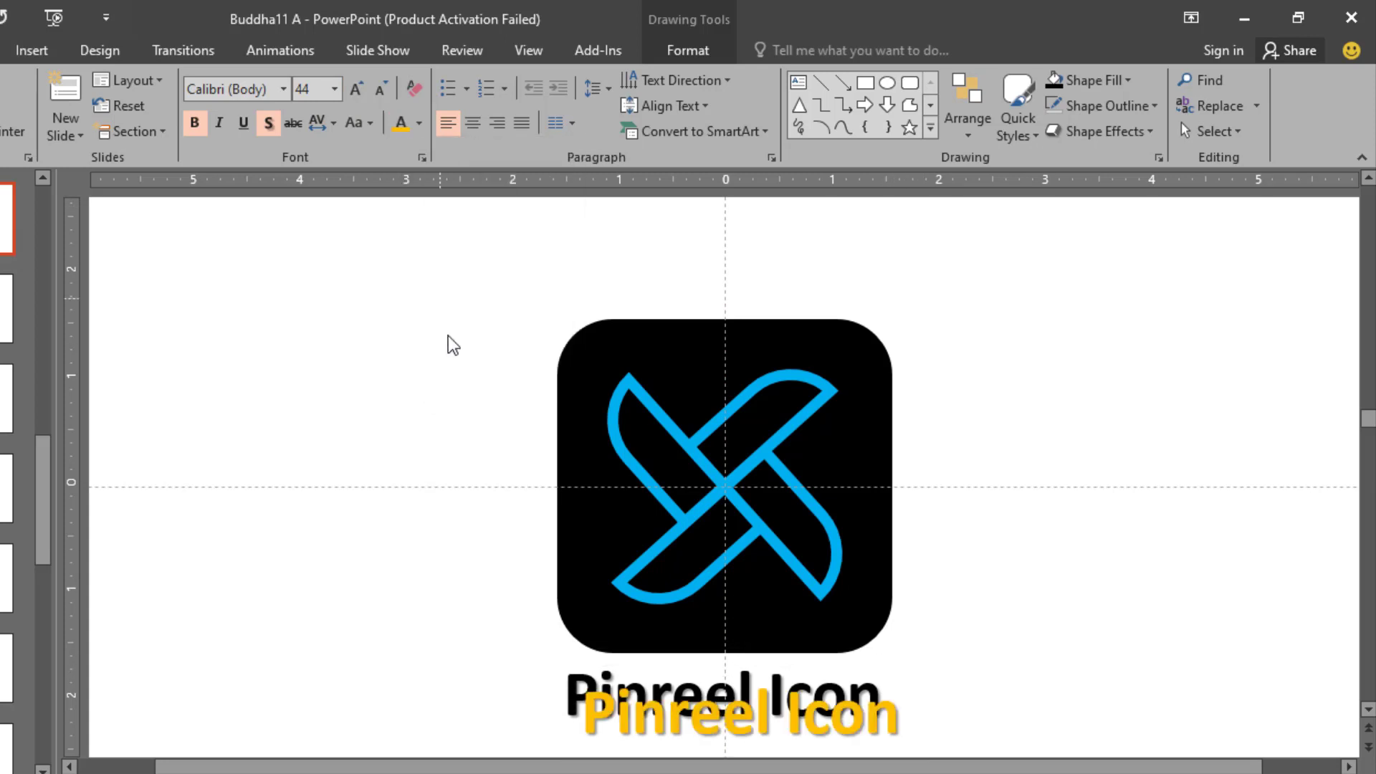
{"action": "left_click_drag", "start_coordinate": [848, 670], "coordinate": [833, 649]}
Apply the Fly In animation to the grouped icon and title, and start the slide show from this slide.
{"action": "left_click", "coordinate": [280, 50]}
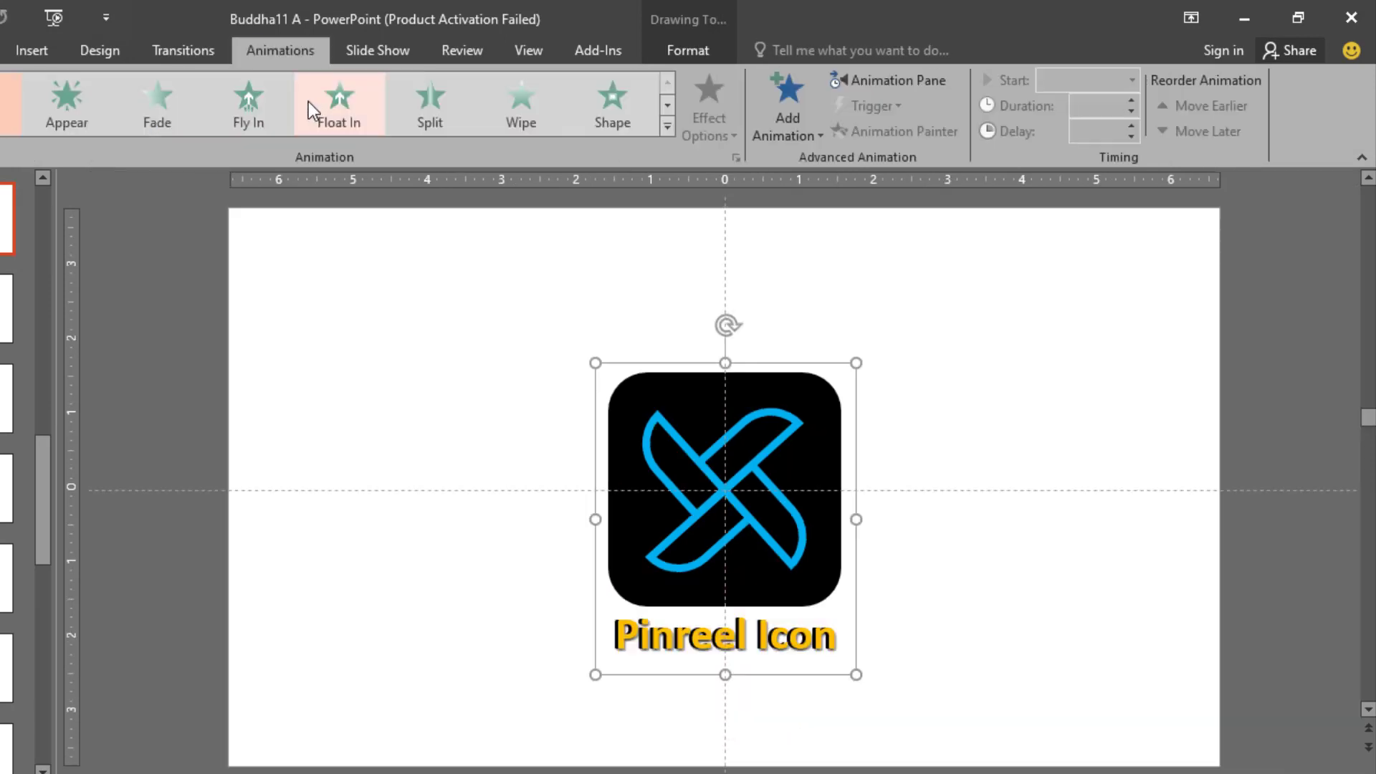
{"action": "left_click", "coordinate": [254, 101]}
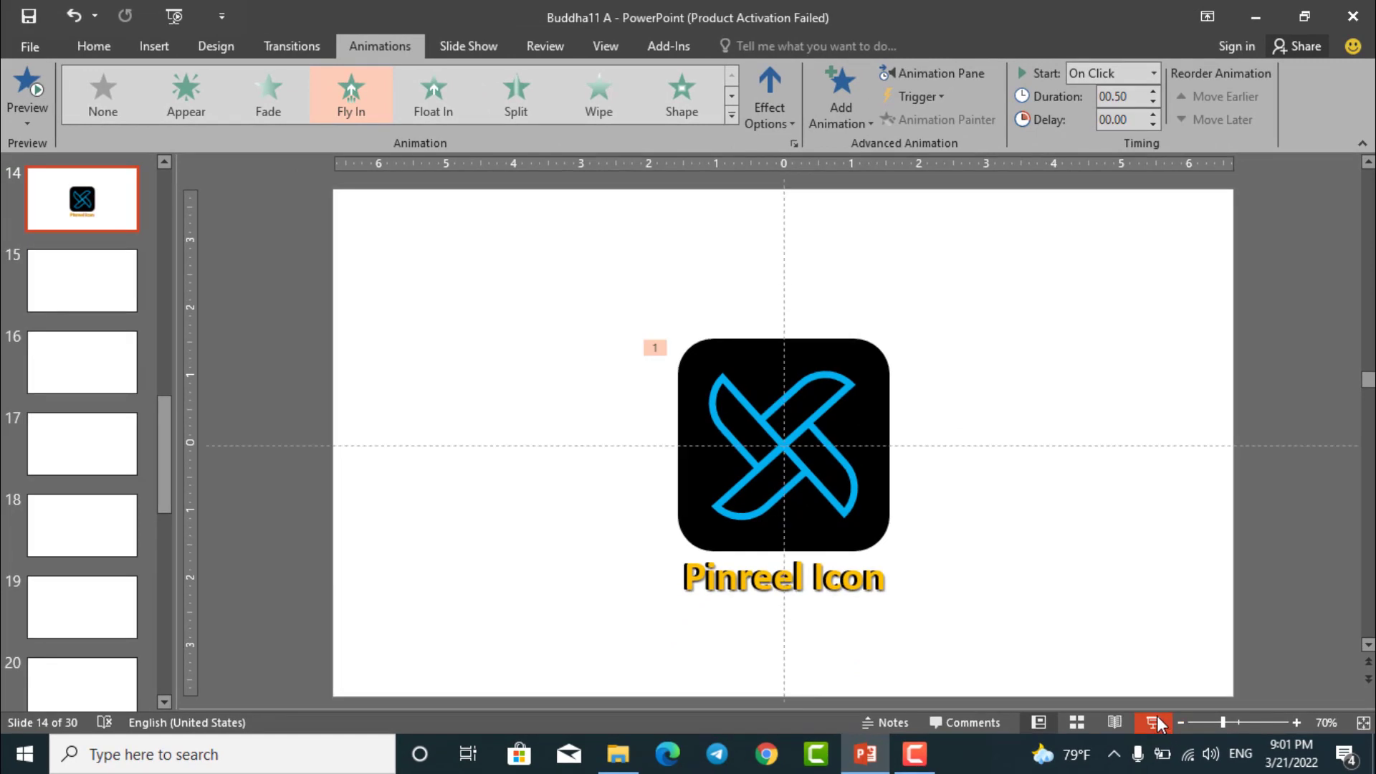
{"action": "left_click", "coordinate": [1142, 762]}
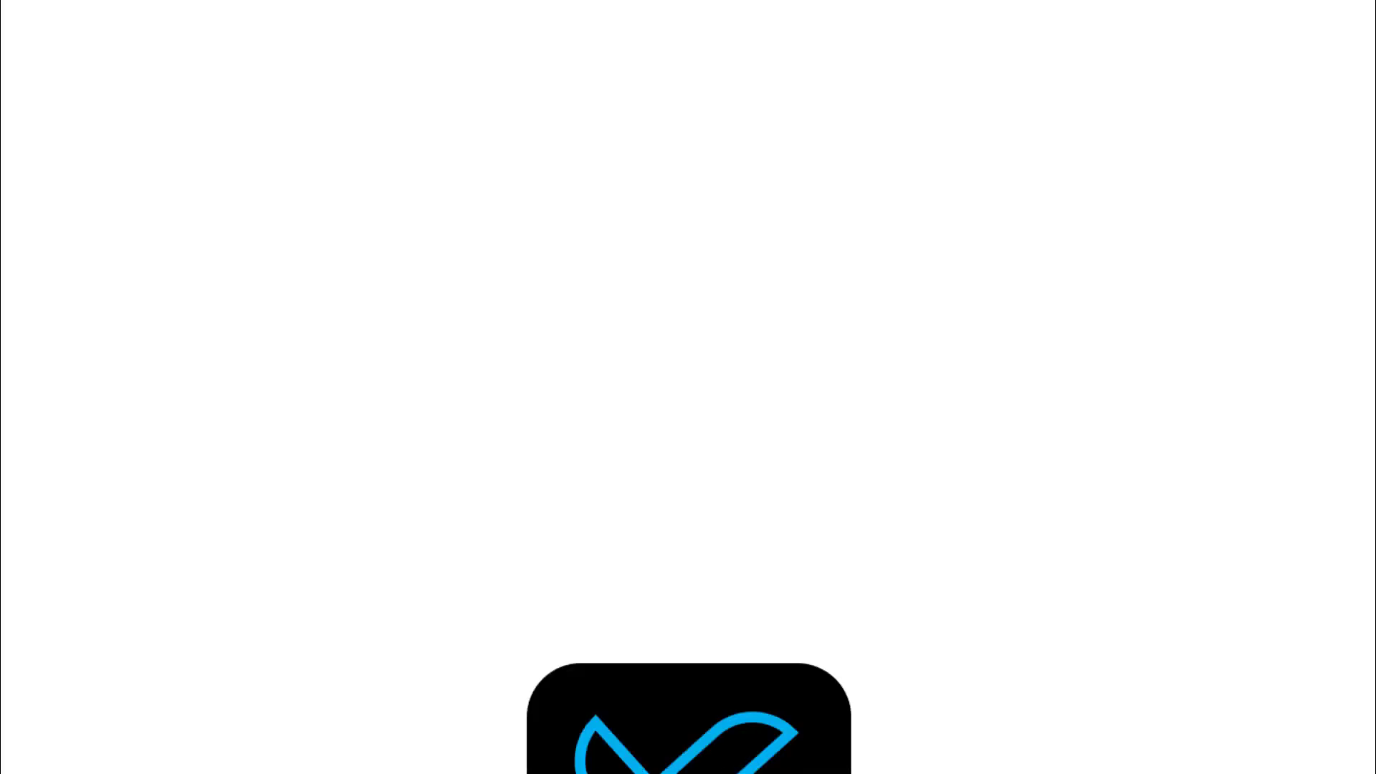